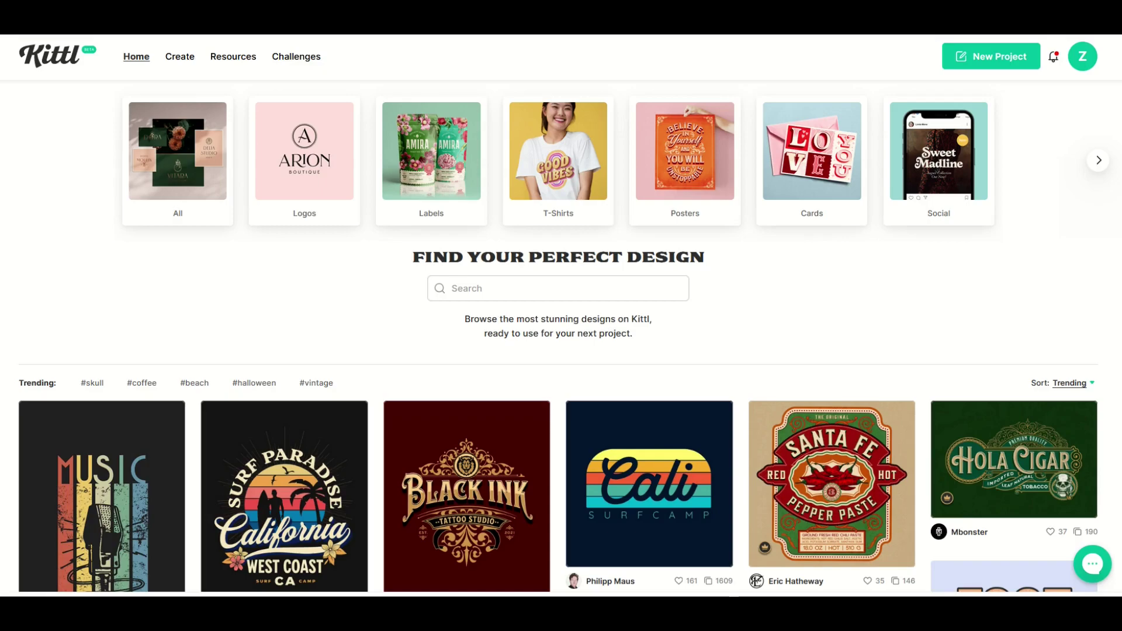
# Browse the trending designs and open the Aurowolf E-Sport Logo template as an editable project.
pyautogui.scroll(-2, 561, 350)
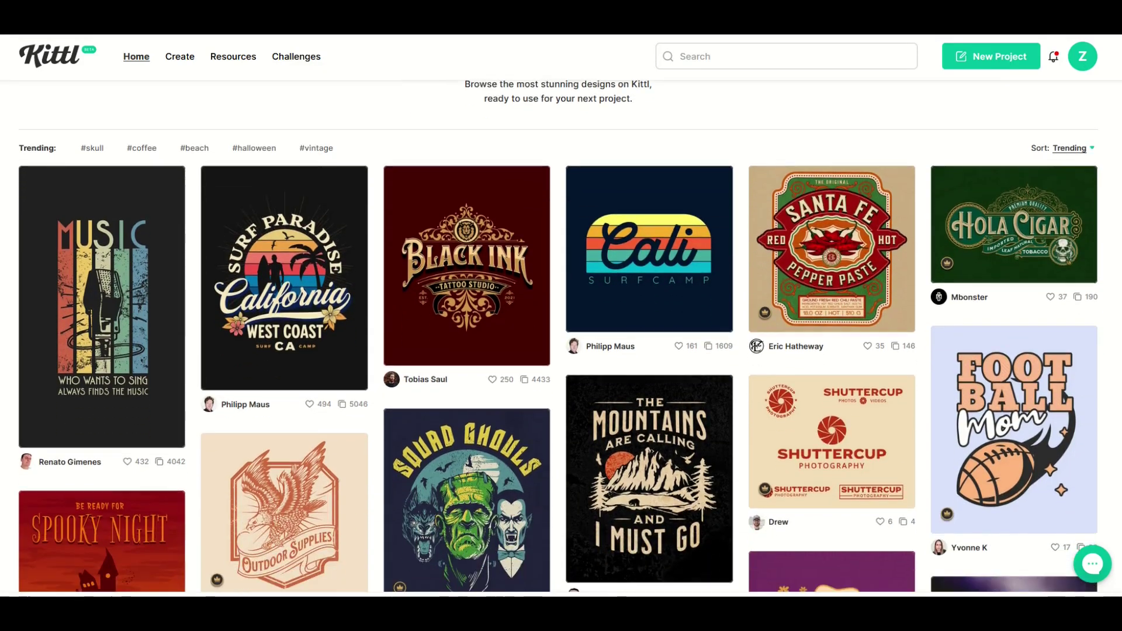
pyautogui.scroll(-3, 561, 339)
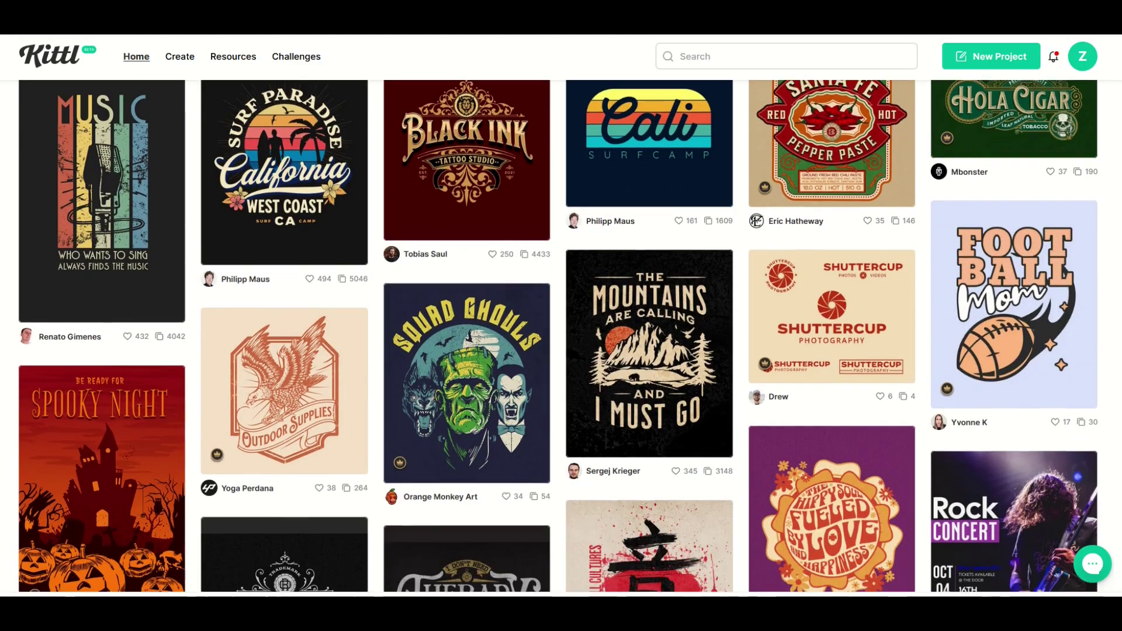
pyautogui.scroll(-2, 558, 339)
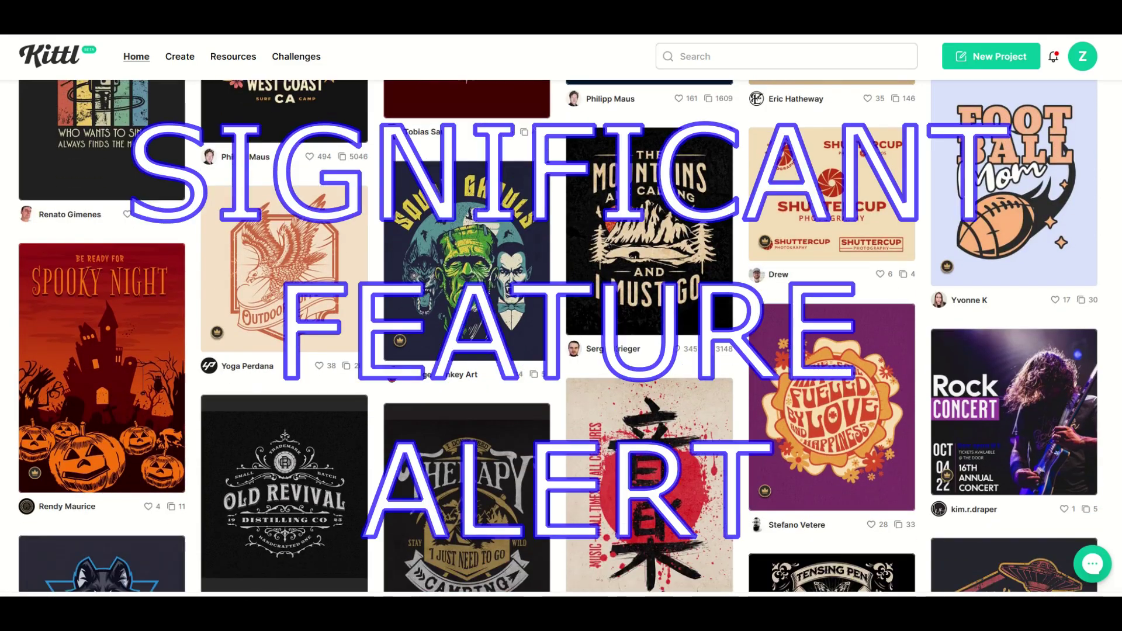
pyautogui.scroll(-1, 558, 339)
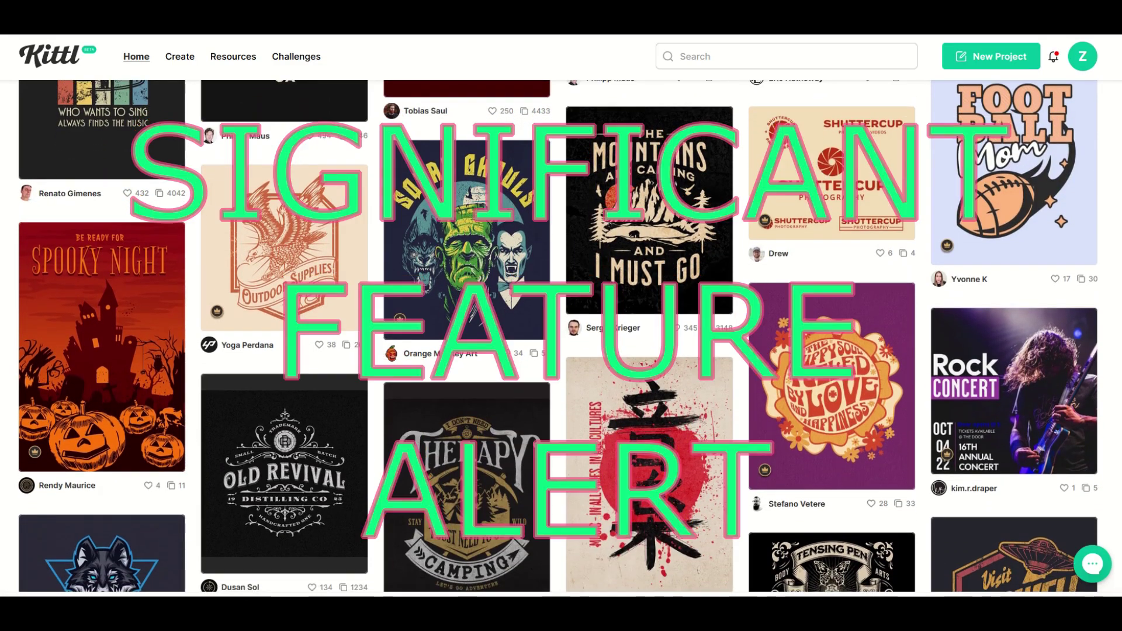
pyautogui.scroll(-3, 557, 338)
pyautogui.scroll(-2, 624, 364)
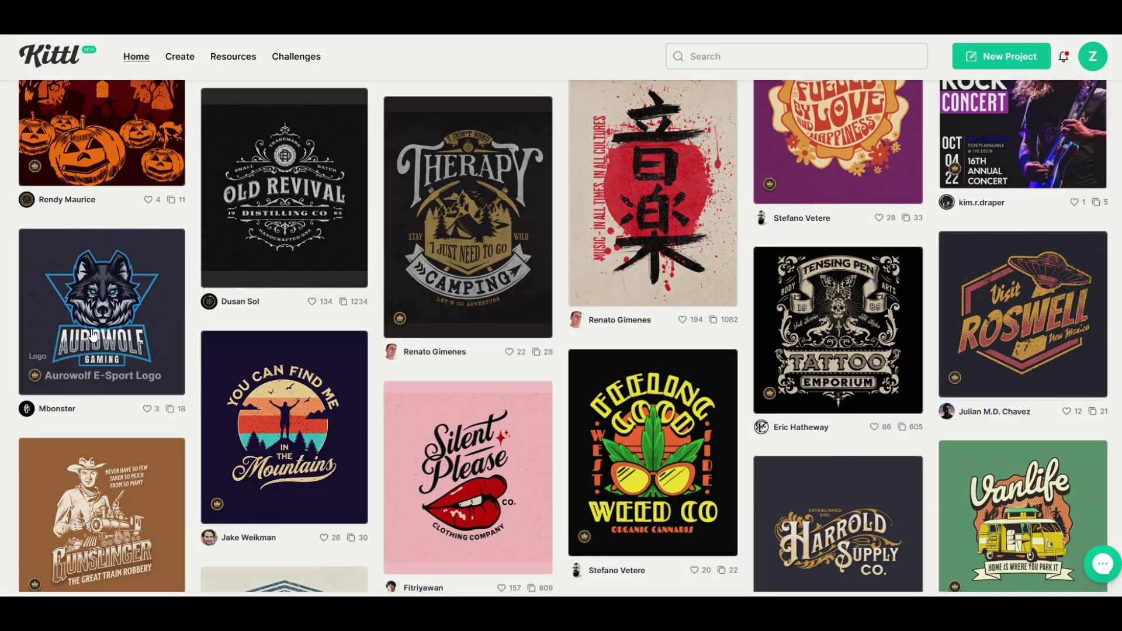
pyautogui.click(93, 334)
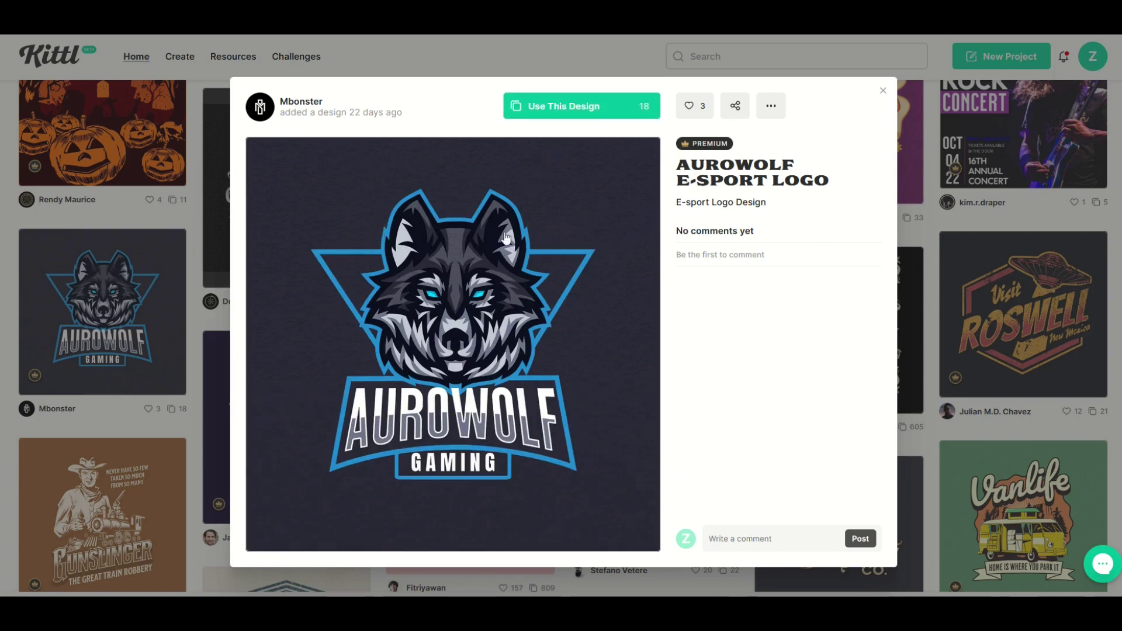
pyautogui.click(519, 255)
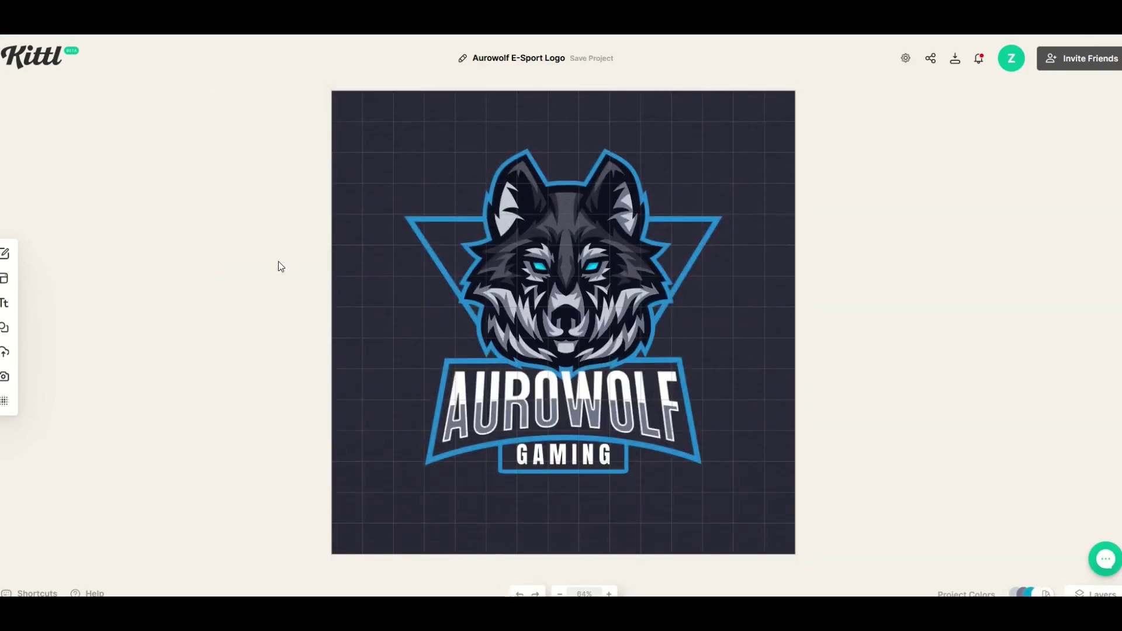
# Release the existing texture from the artboard background, move it aside and delete it.
pyautogui.click(732, 368)
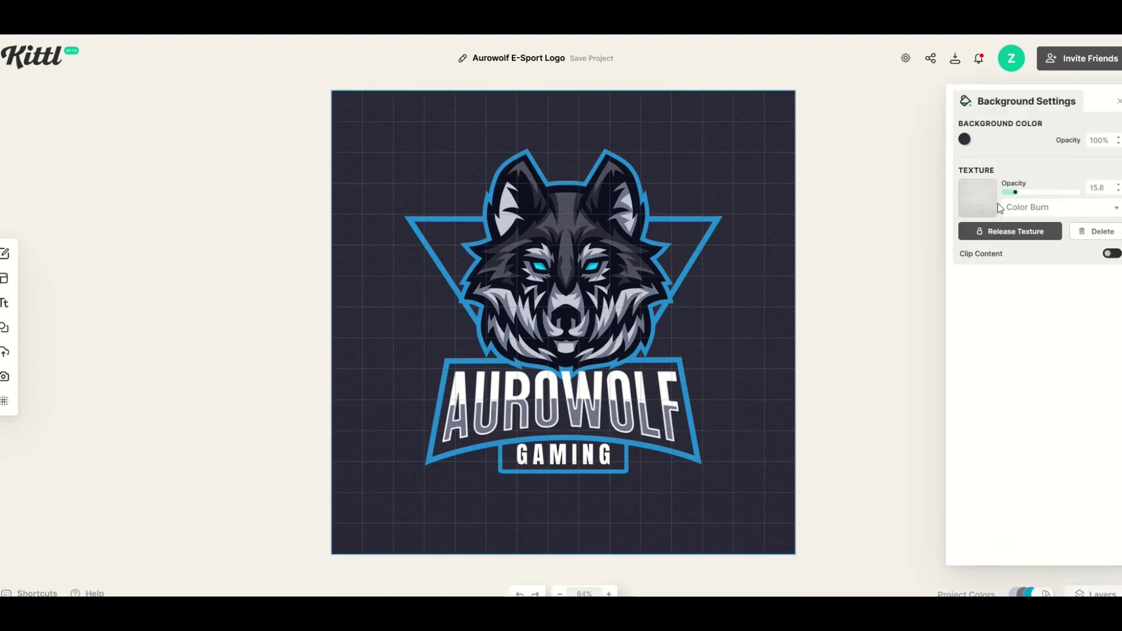
pyautogui.click(997, 240)
pyautogui.moveTo(418, 152); pyautogui.dragTo(275, 213)
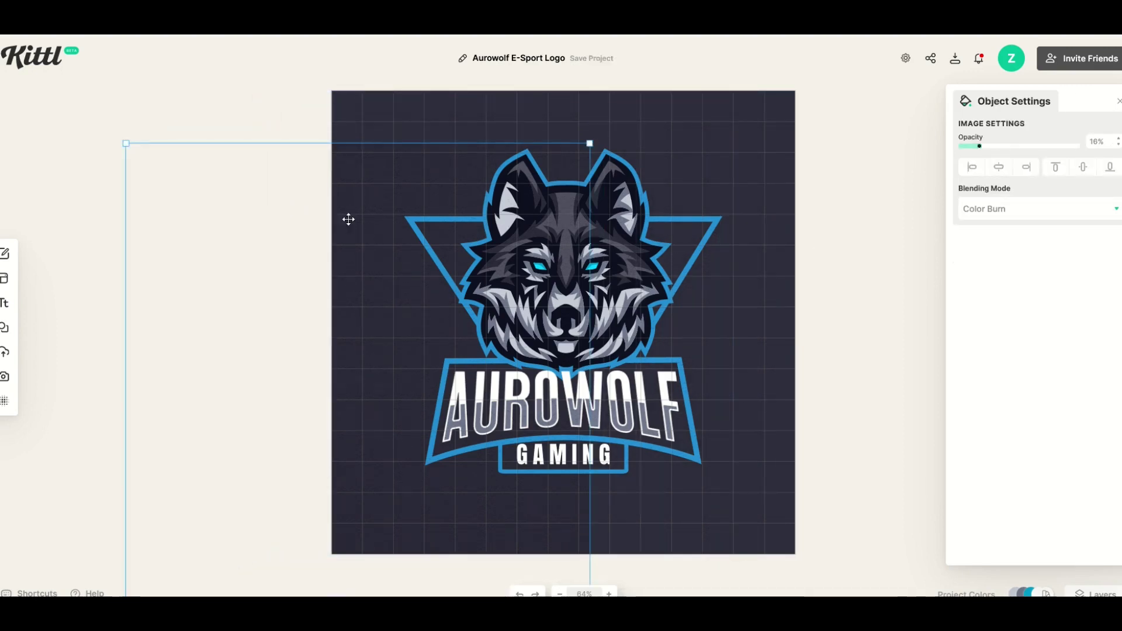
pyautogui.moveTo(384, 195); pyautogui.dragTo(356, 170)
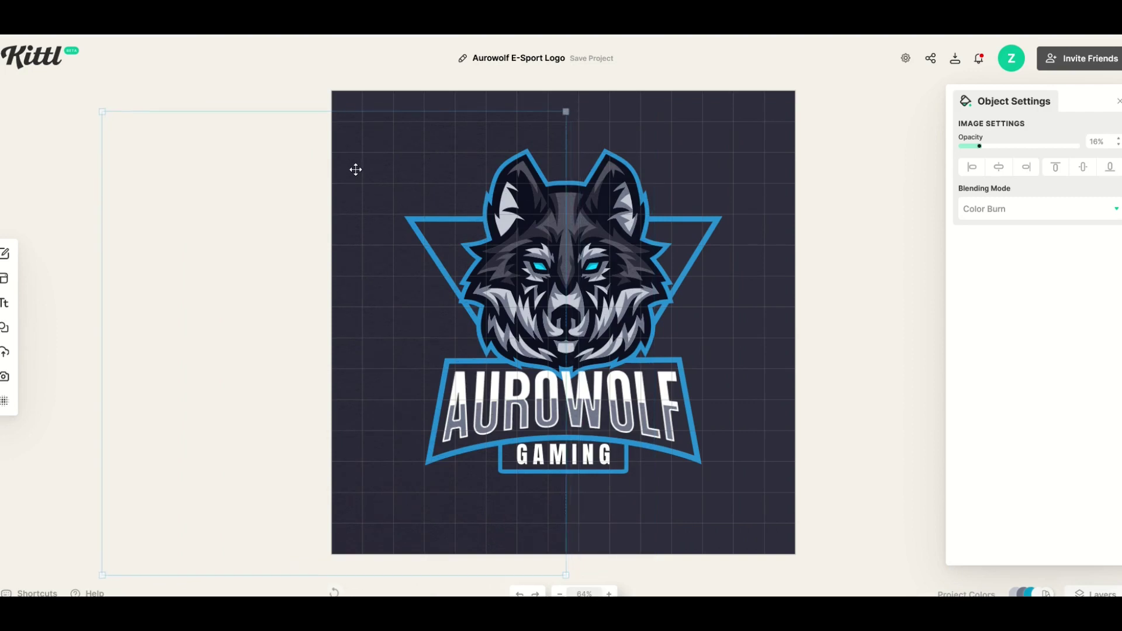
pyautogui.press('Escape')
# Apply the first marble texture to the artboard background.
pyautogui.moveTo(6, 380)
pyautogui.click(23, 403)
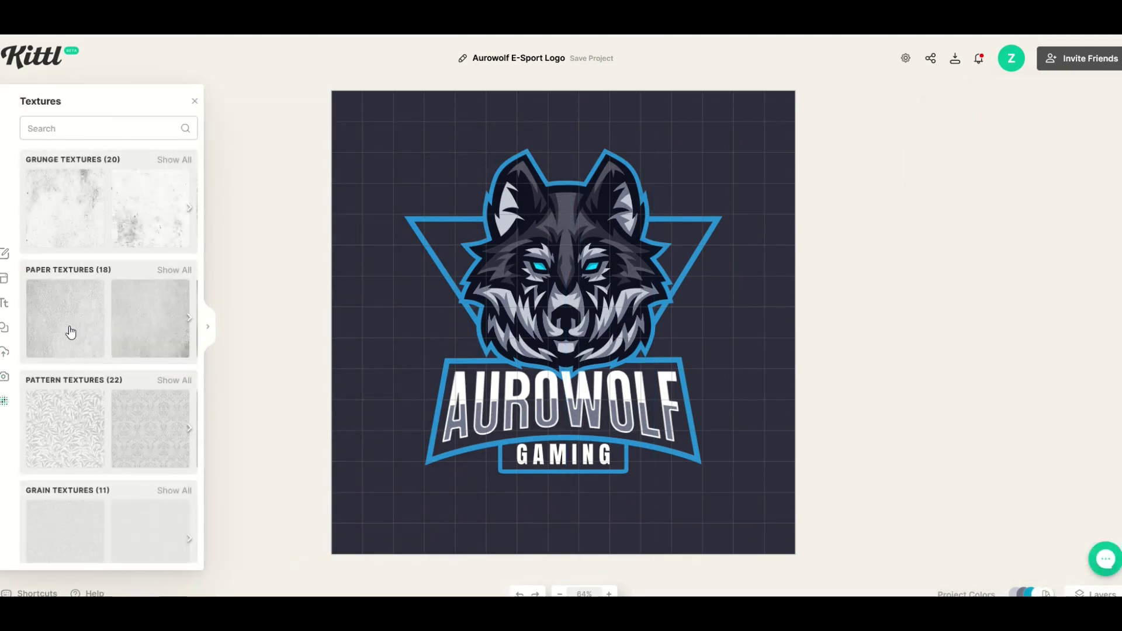
pyautogui.scroll(-5, 80, 338)
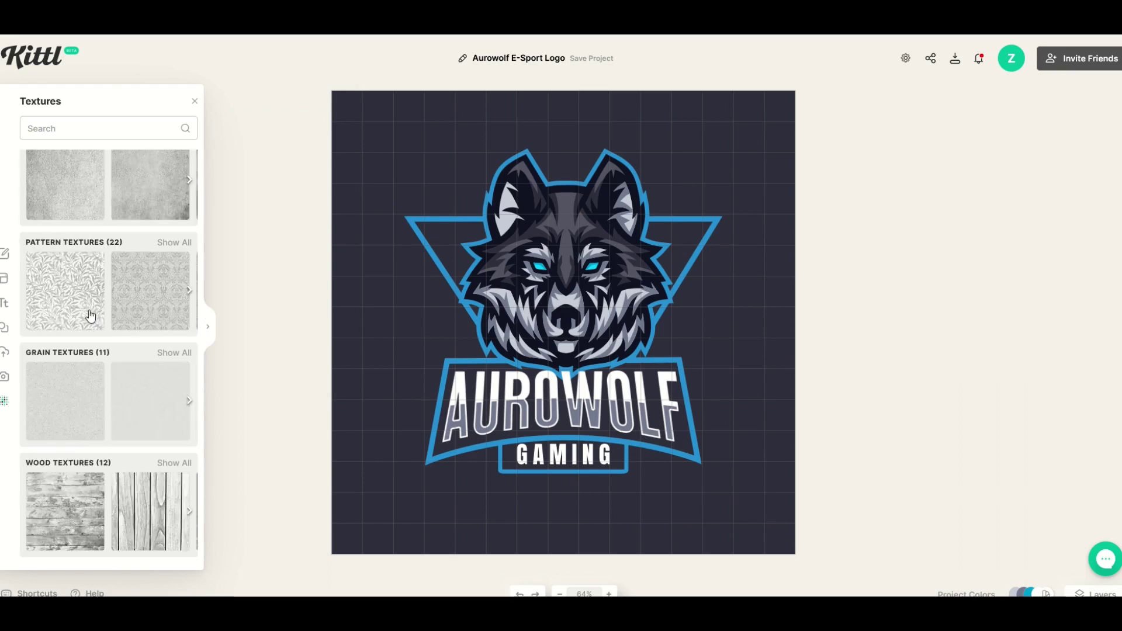
pyautogui.scroll(-3, 66, 415)
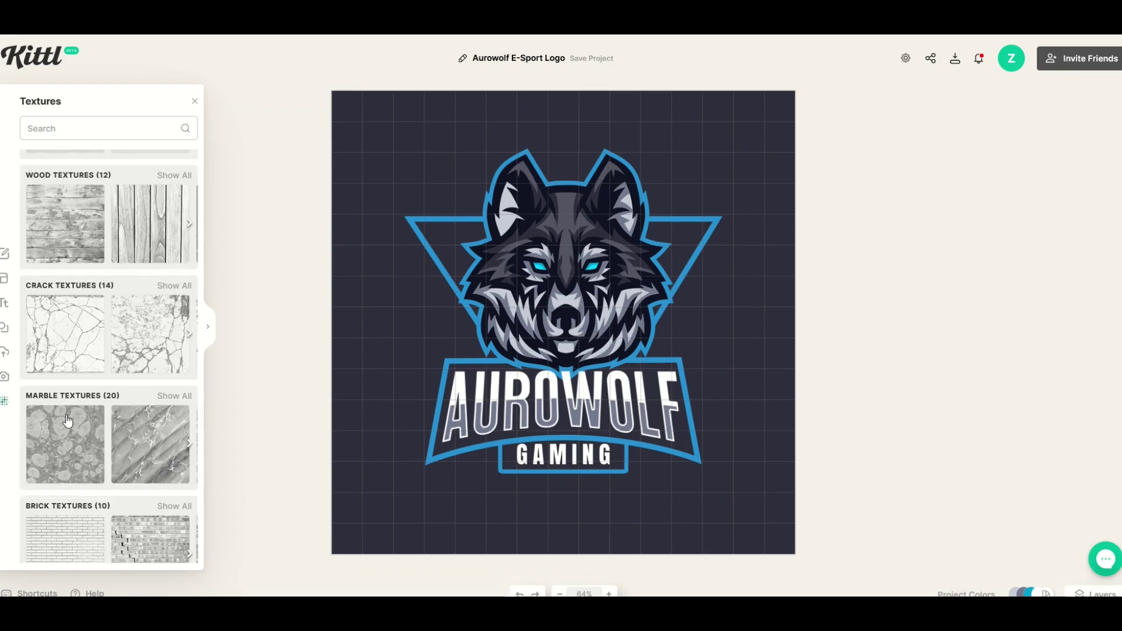
pyautogui.click(66, 403)
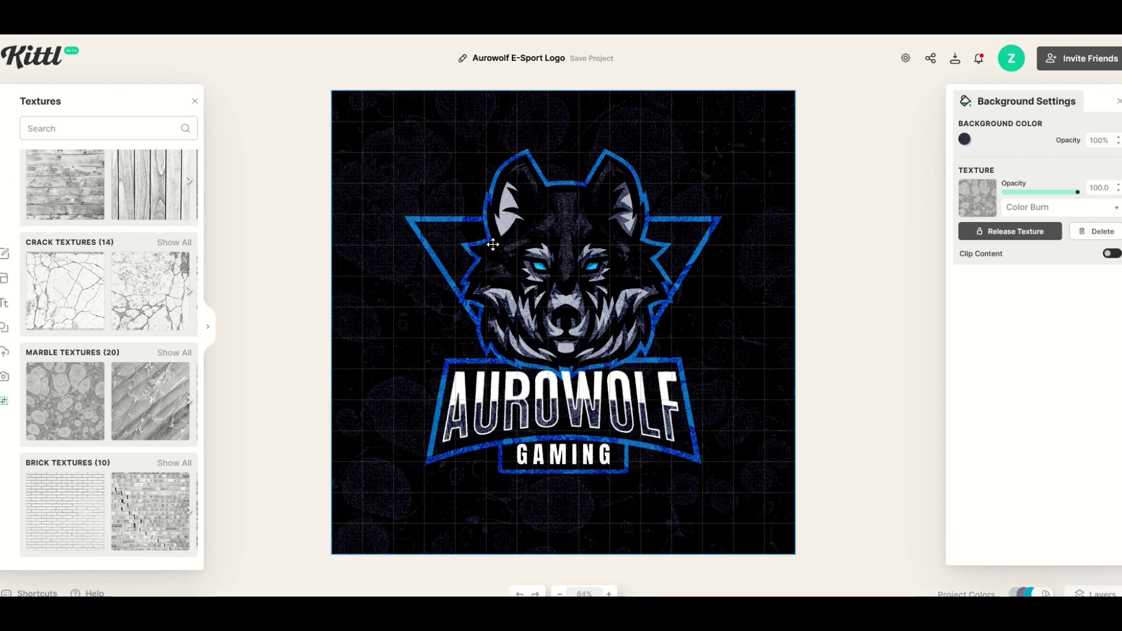
# Change the background color to the blue-violet 6e6eff and close the texture library.
pyautogui.click(964, 140)
pyautogui.click(880, 151)
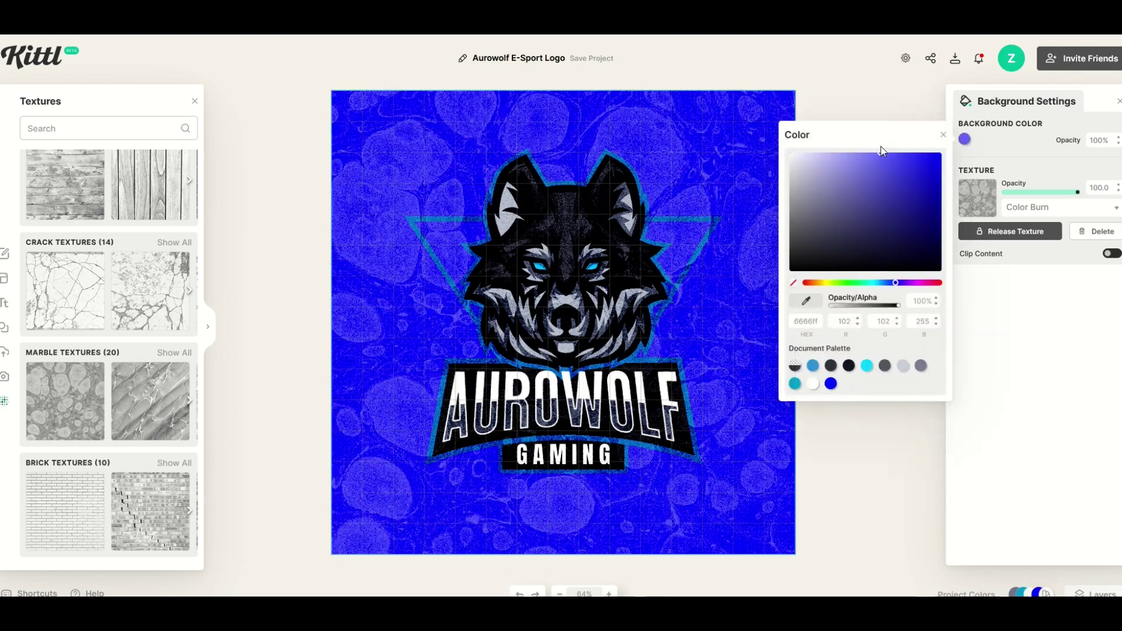
pyautogui.moveTo(878, 151); pyautogui.dragTo(874, 117)
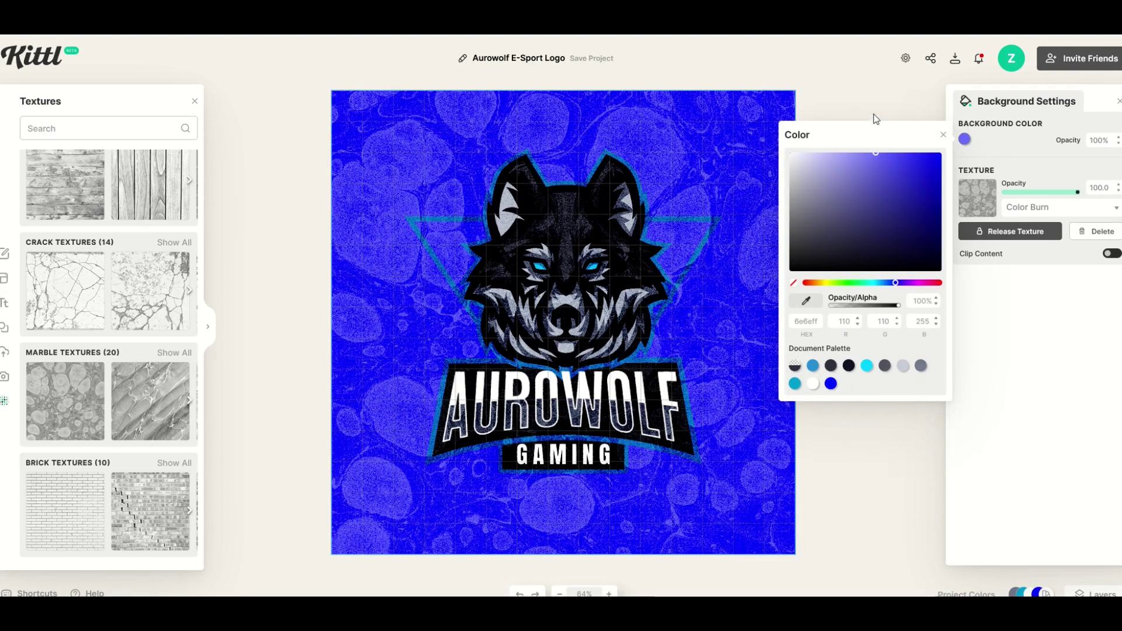
pyautogui.click(943, 136)
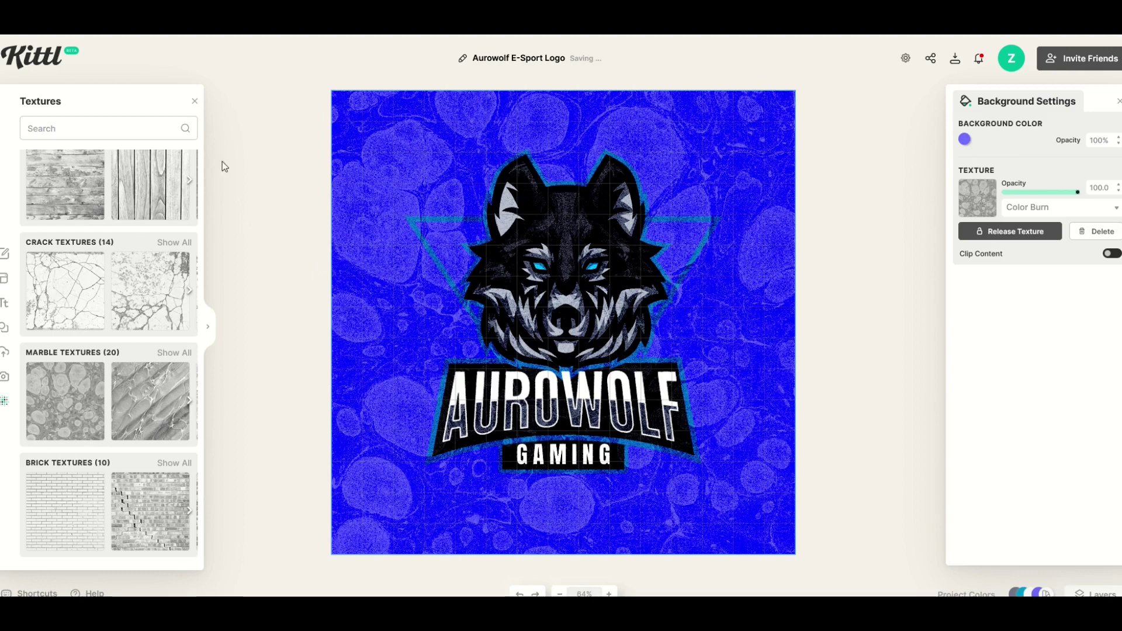
pyautogui.click(195, 103)
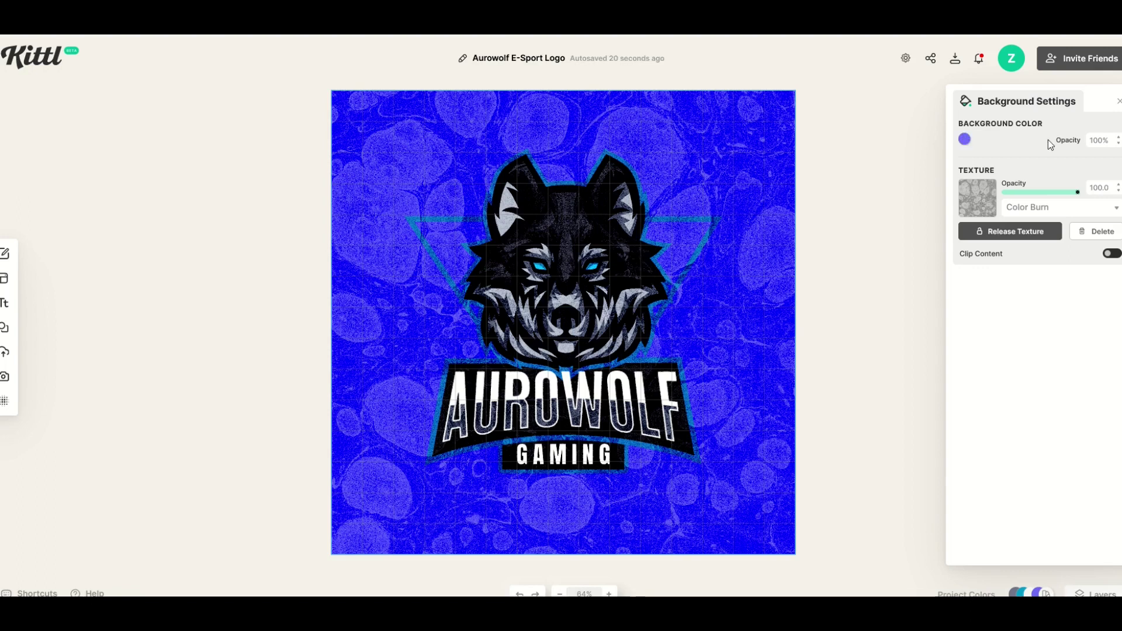
# Set the background color opacity to 0% and compare the texture at 0 and 100 opacity, leaving it at 100.
pyautogui.moveTo(1117, 149); pyautogui.dragTo(1116, 148)
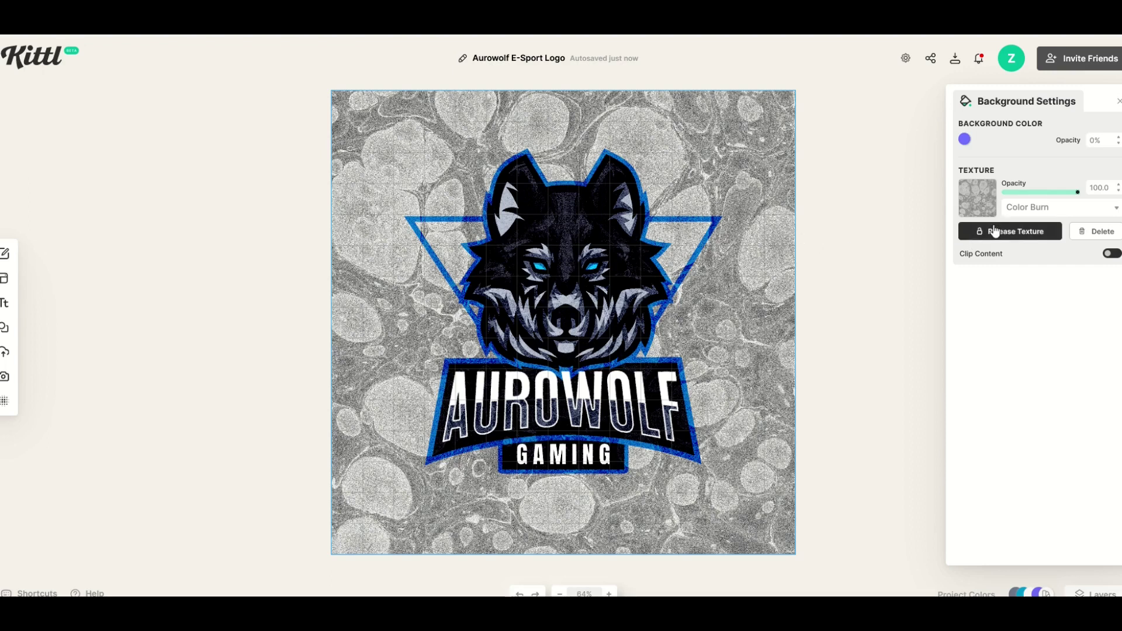
pyautogui.moveTo(1073, 197); pyautogui.dragTo(971, 202)
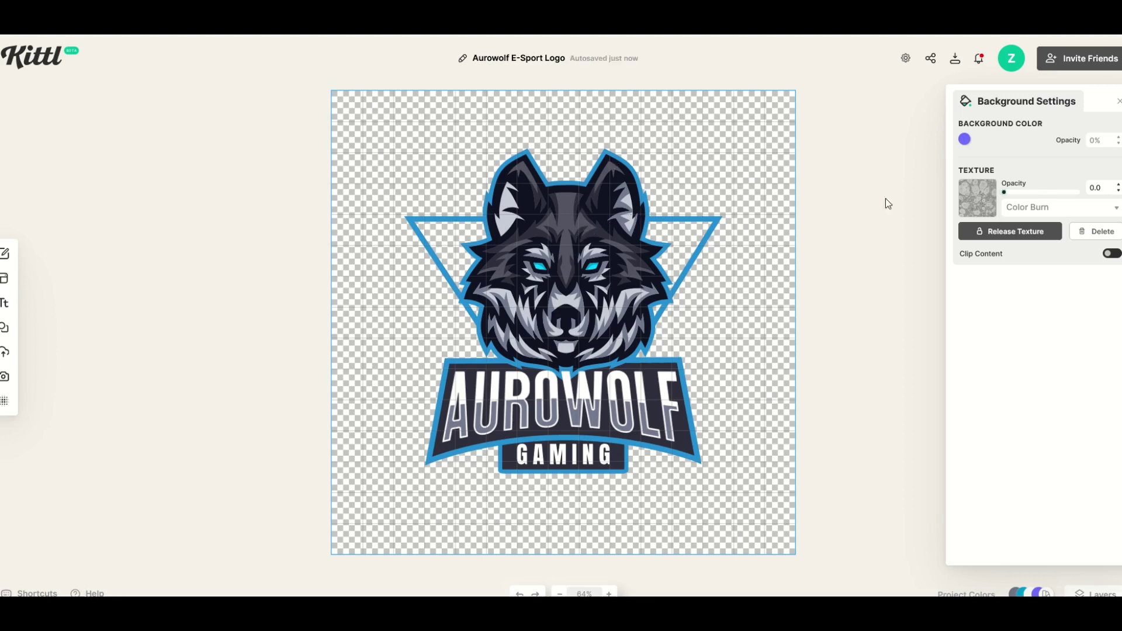
pyautogui.moveTo(1004, 191); pyautogui.dragTo(1102, 195)
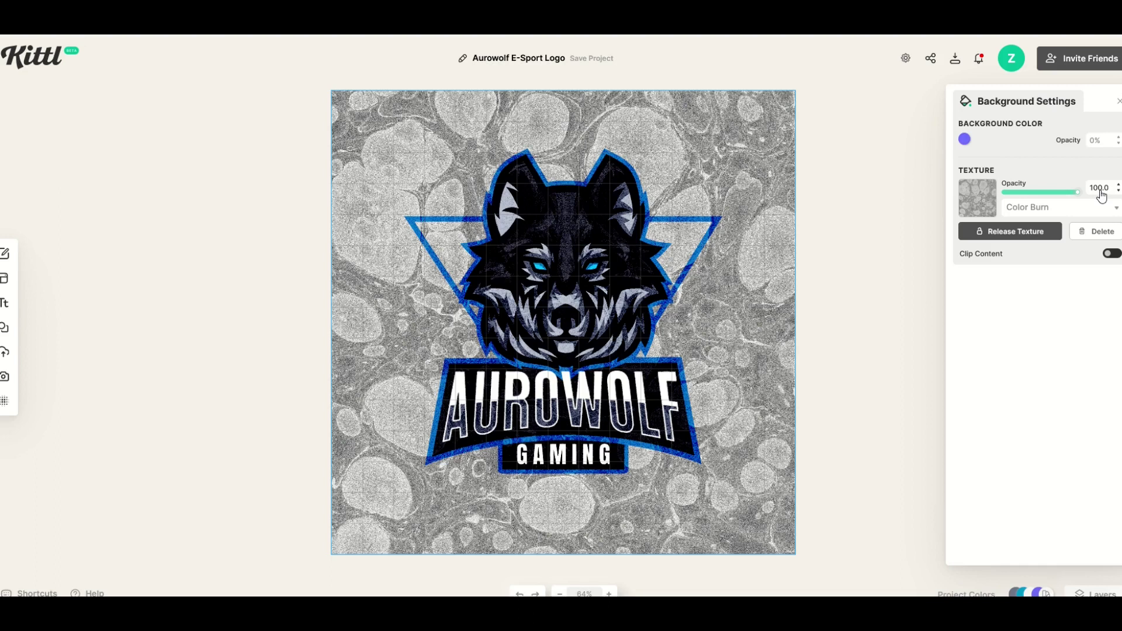
pyautogui.moveTo(1044, 194); pyautogui.dragTo(985, 202)
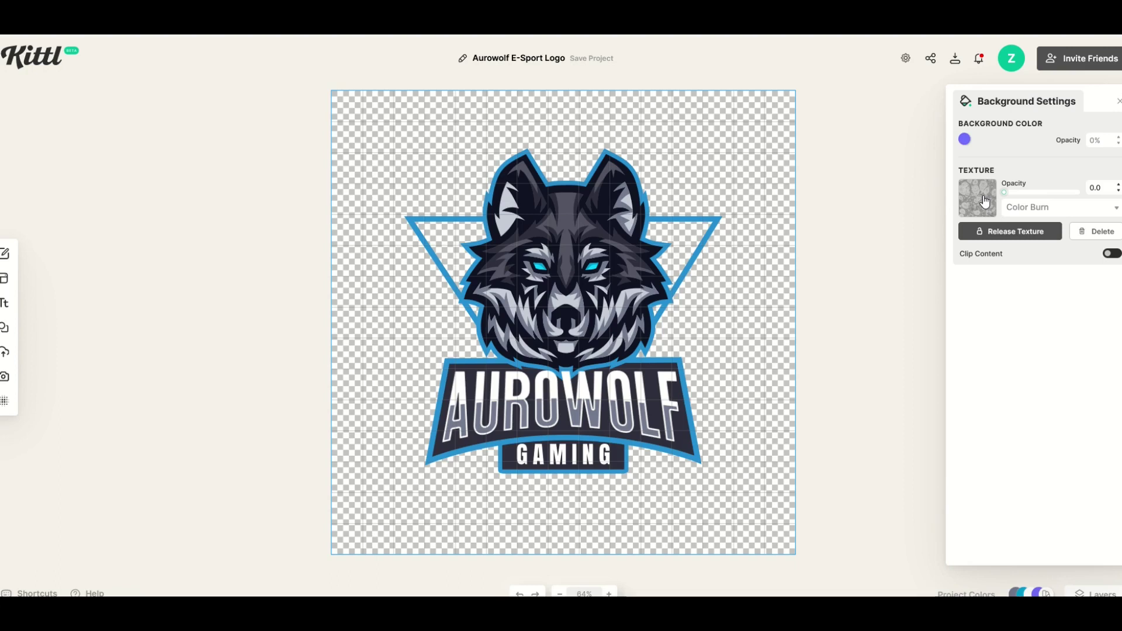
pyautogui.moveTo(1004, 193); pyautogui.dragTo(1104, 195)
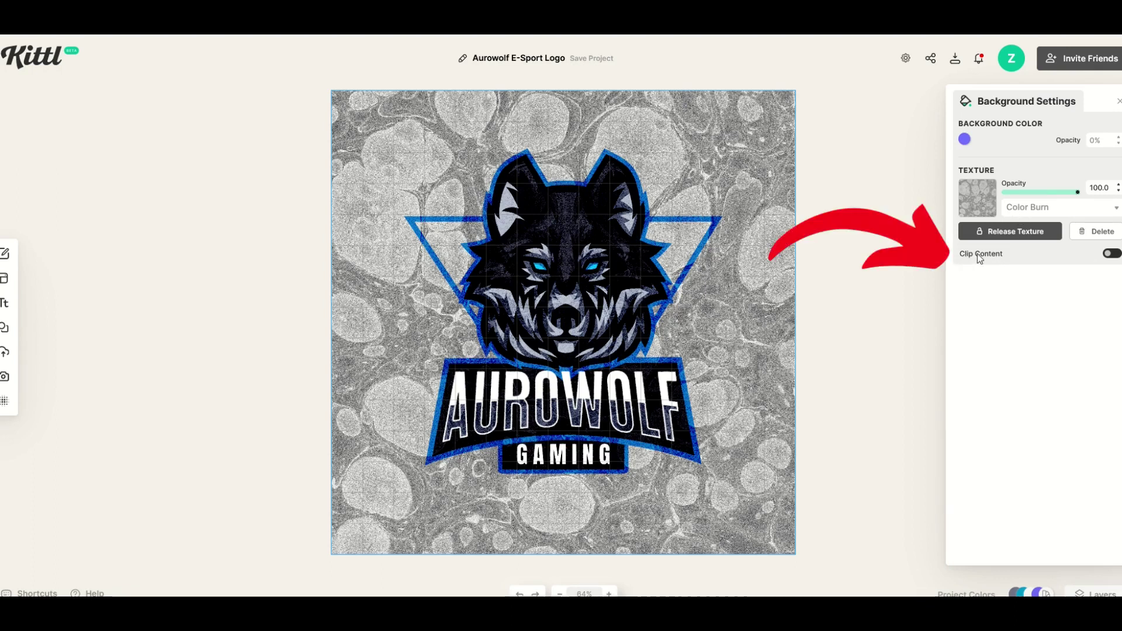
# Switch Clip Content on and off again to compare, and set the background color opacity to 100%.
pyautogui.click(1101, 258)
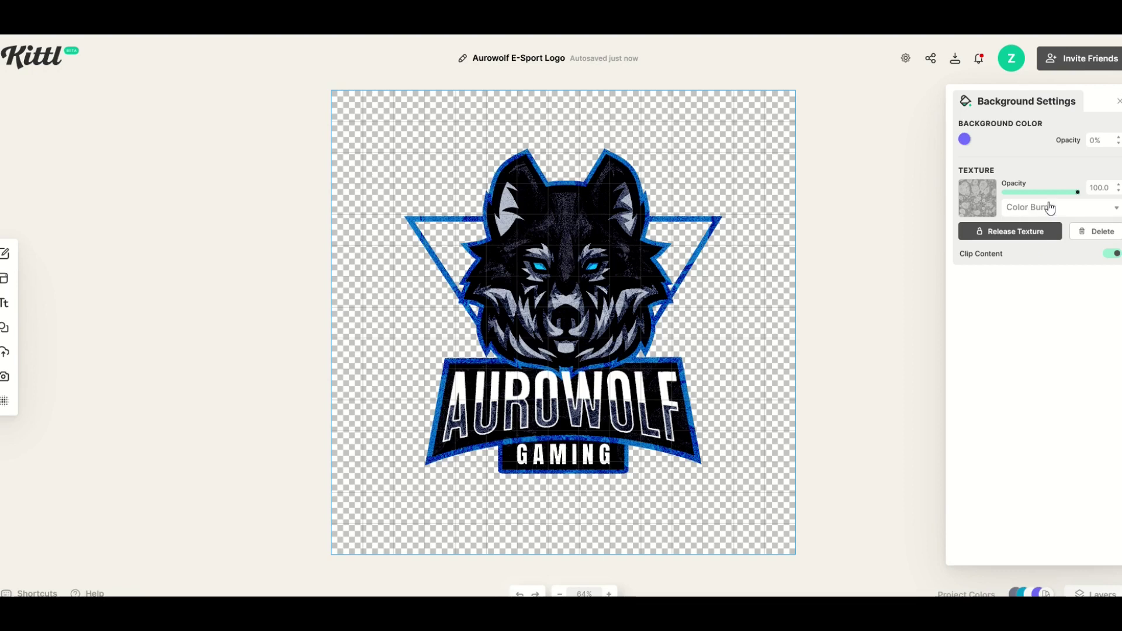
pyautogui.click(1113, 255)
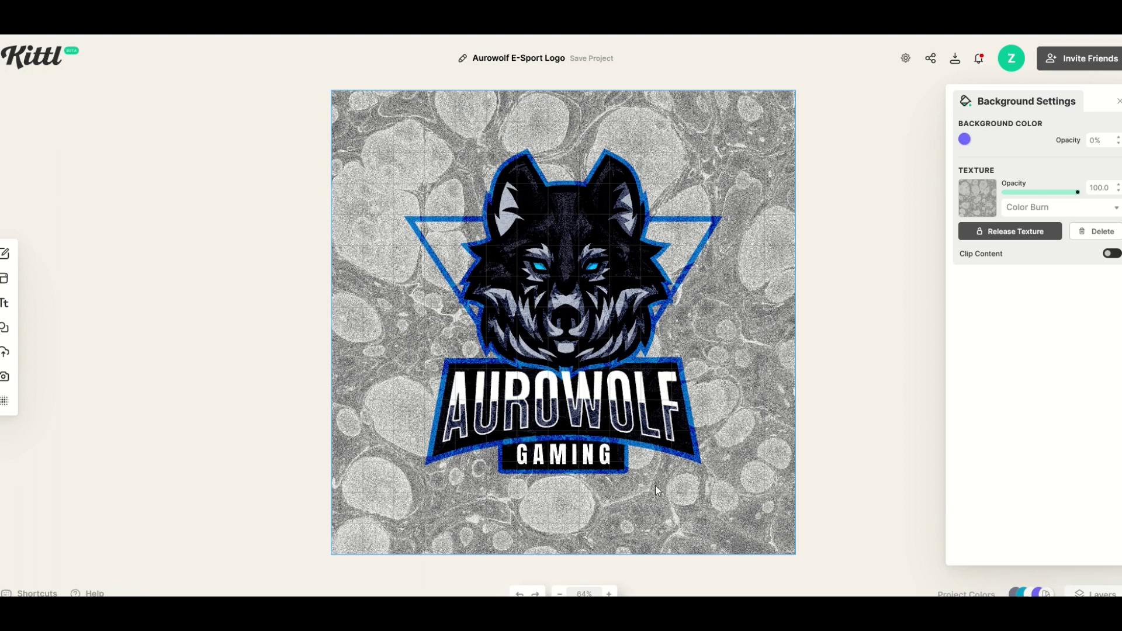
pyautogui.click(1117, 140)
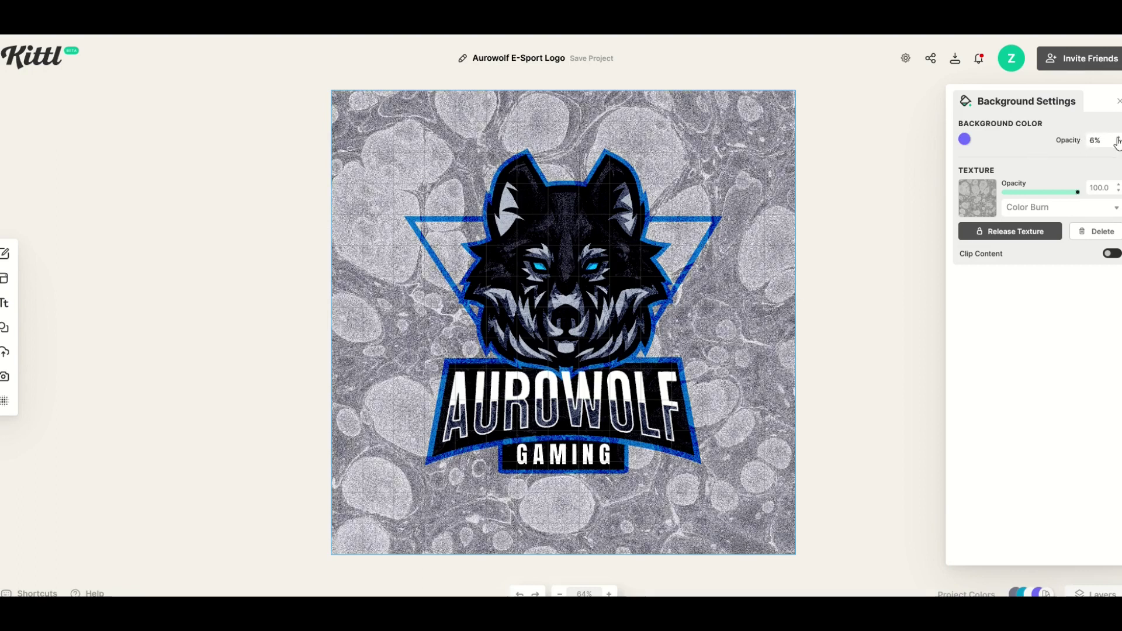
pyautogui.moveTo(1117, 142); pyautogui.dragTo(1117, 142)
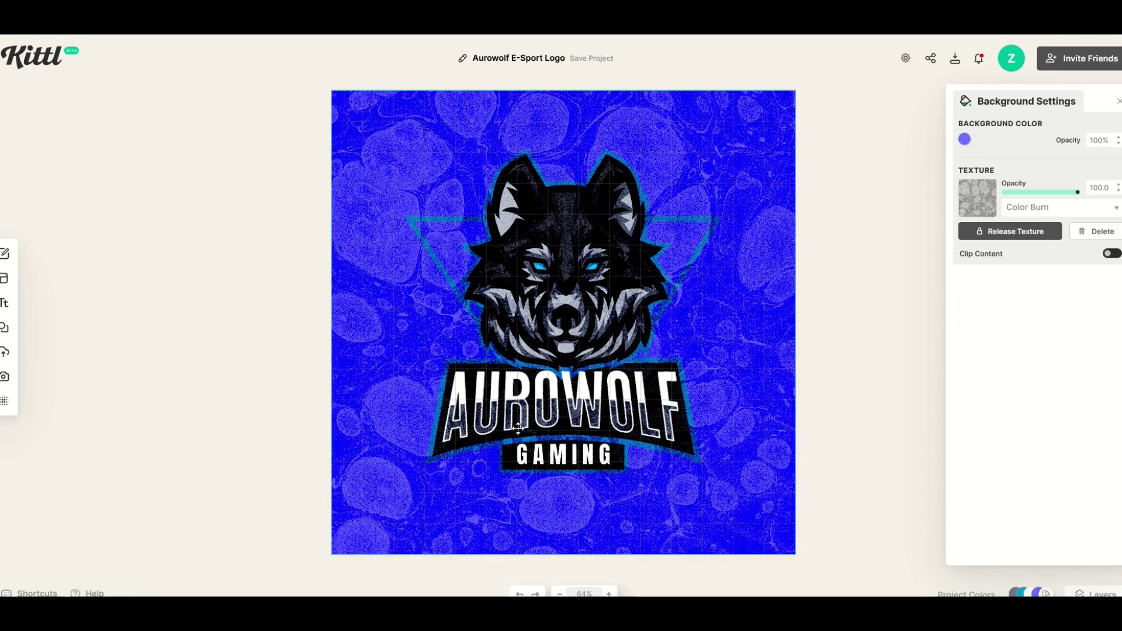
# Clip the marble texture to the logo artwork and set the background color opacity to 0%.
pyautogui.click(1110, 254)
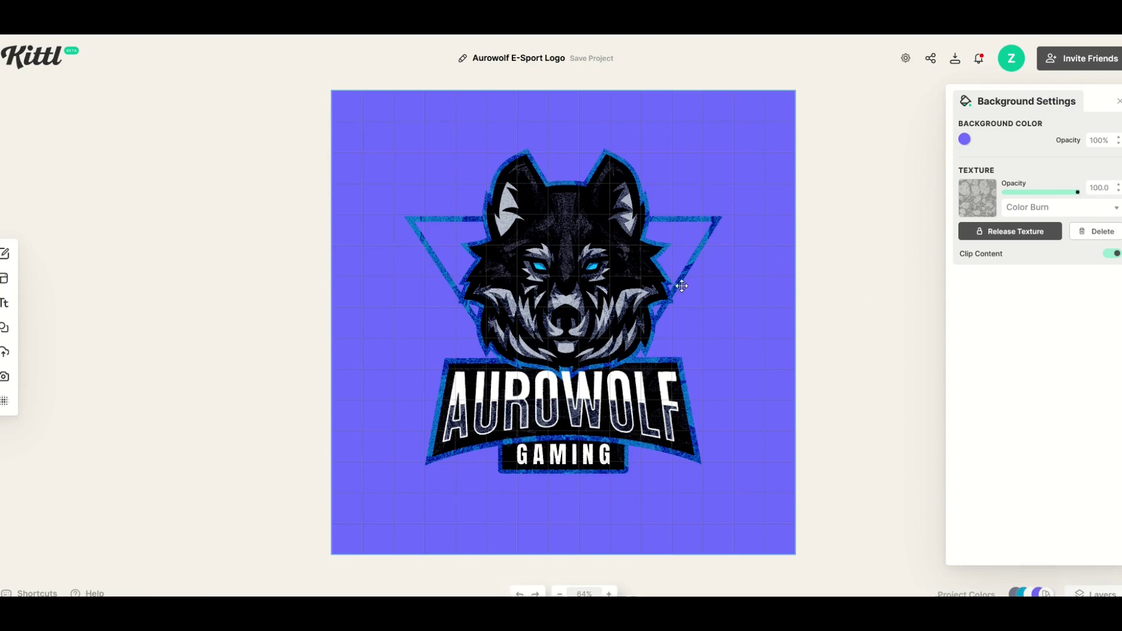
pyautogui.click(1118, 145)
pyautogui.click(1118, 145)
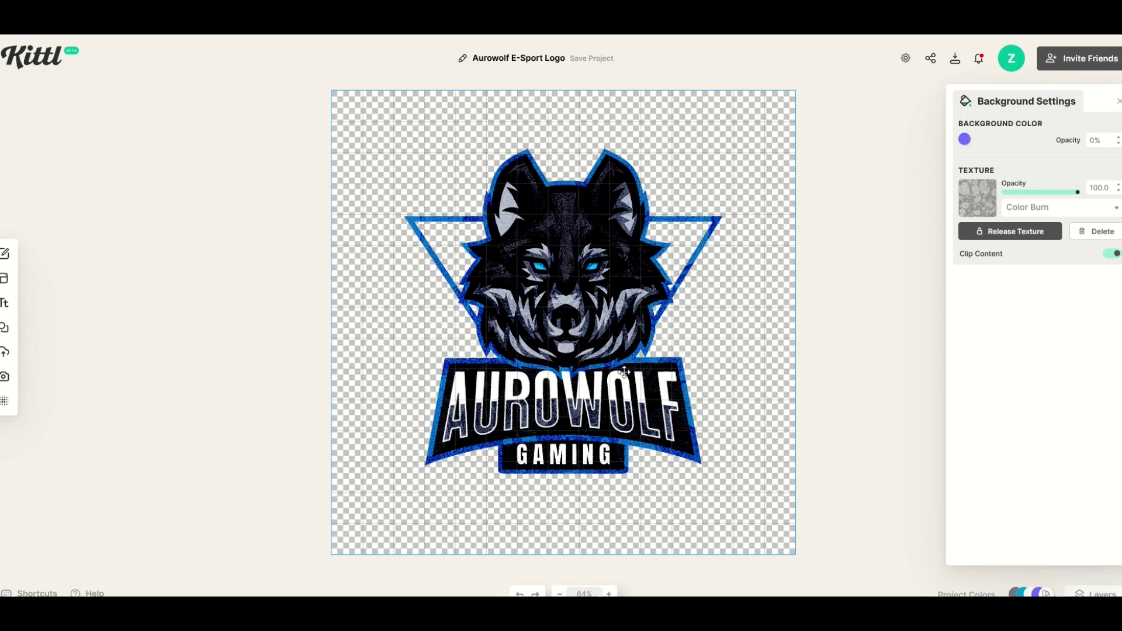
# Release the marble texture from the background and delete it.
pyautogui.click(998, 232)
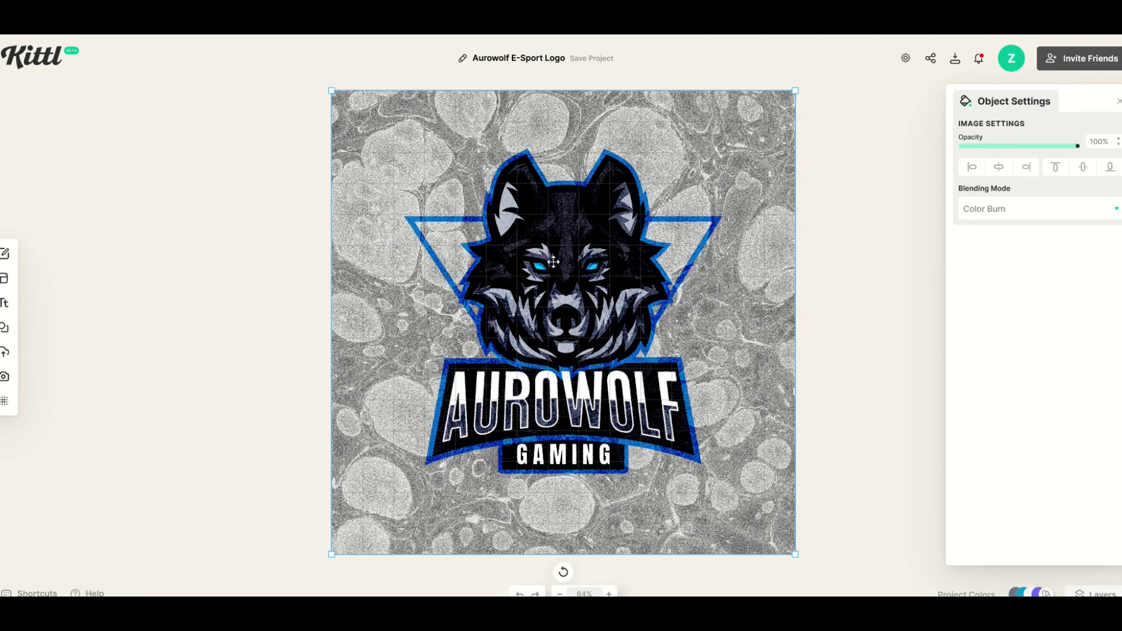
pyautogui.moveTo(396, 251); pyautogui.dragTo(359, 276)
pyautogui.press('Delete')
# Apply the third grunge texture to the background, clip it to the logo artwork and inspect it close up on the wolf's face.
pyautogui.moveTo(8, 376)
pyautogui.click(37, 403)
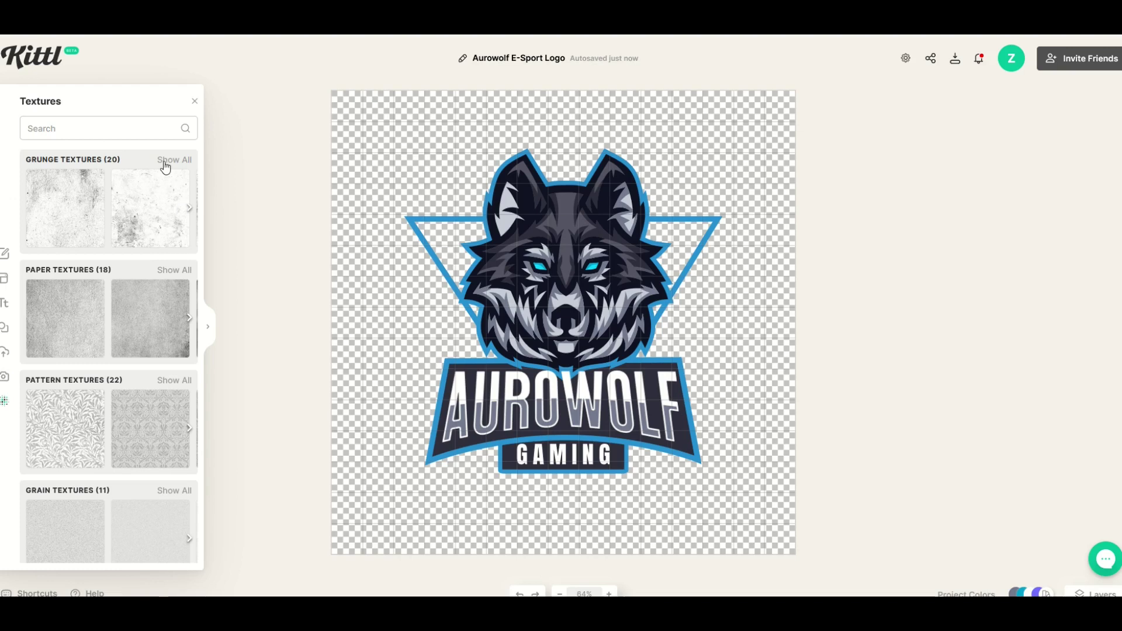
pyautogui.click(166, 161)
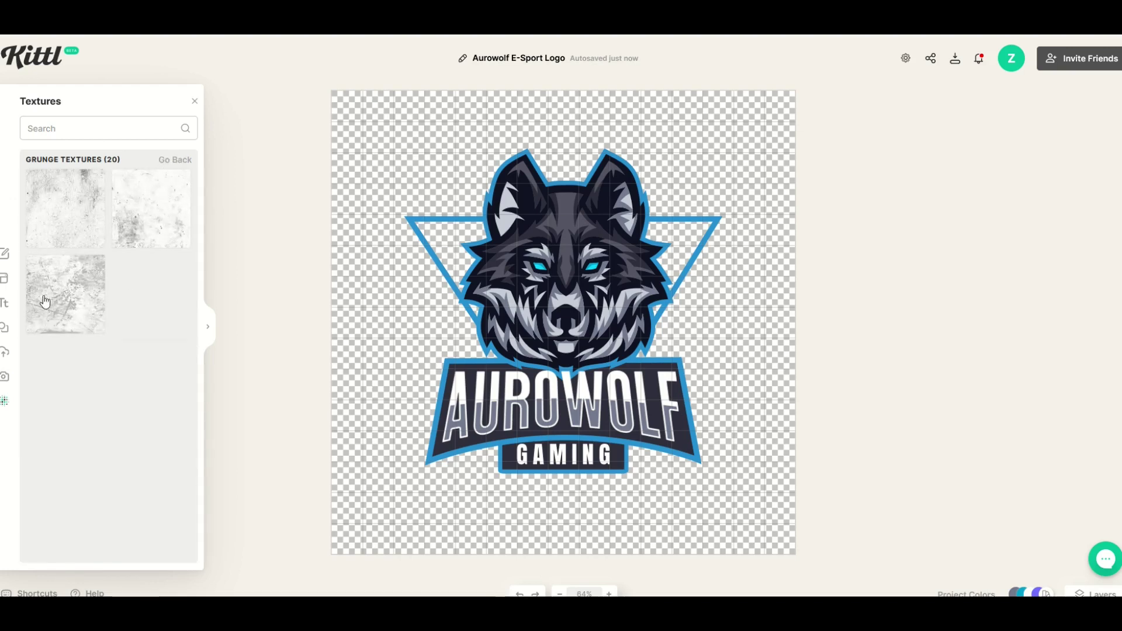
pyautogui.click(45, 301)
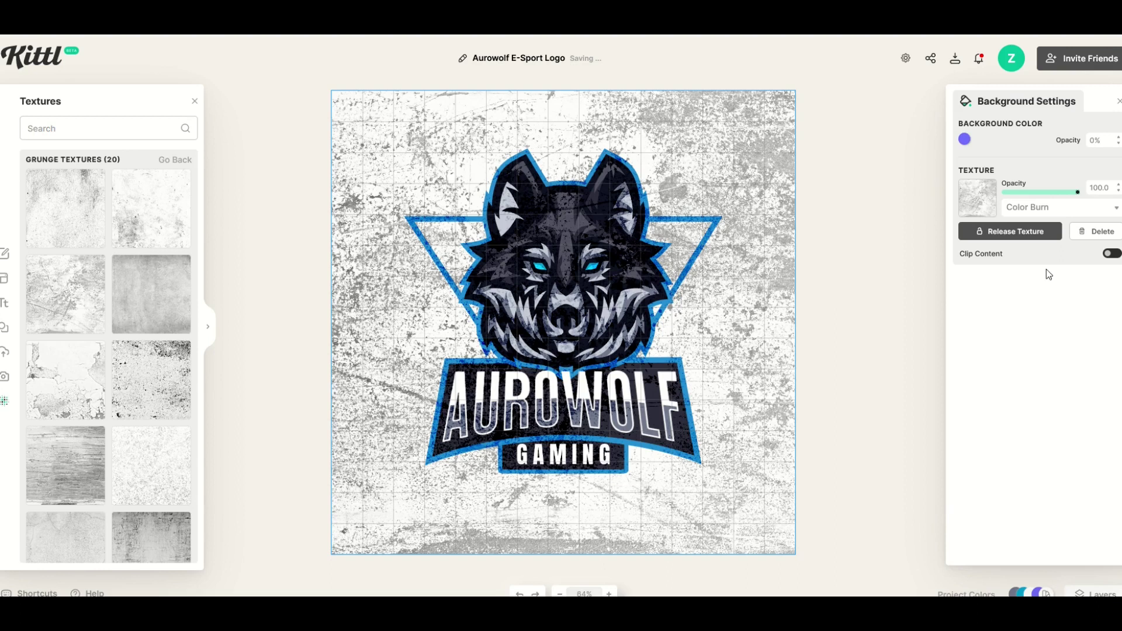
pyautogui.click(1111, 257)
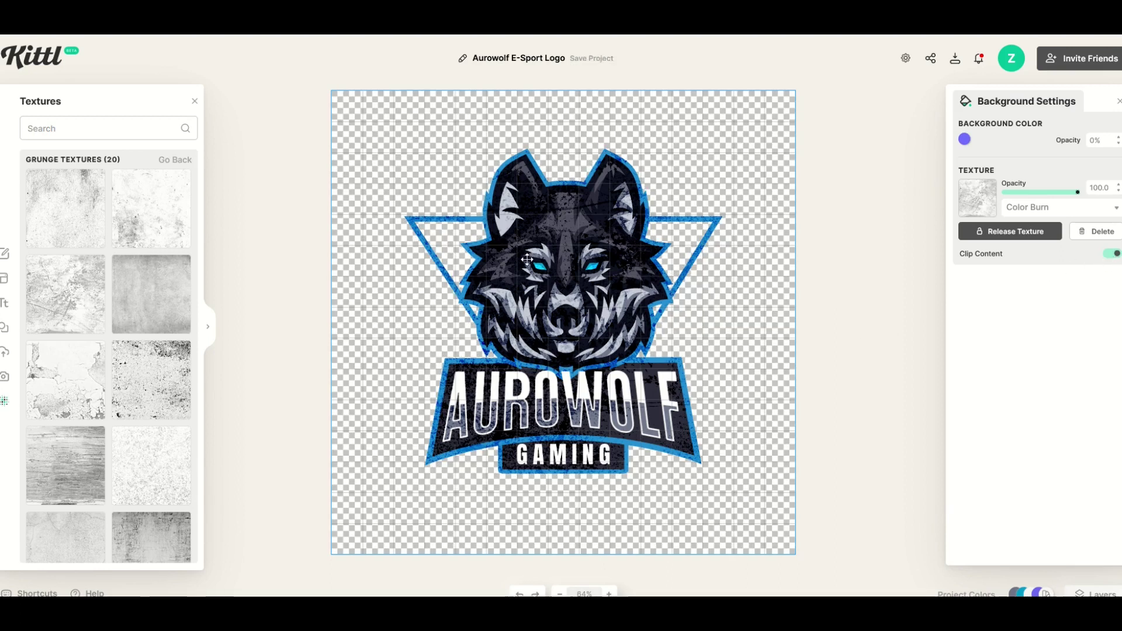
pyautogui.scroll(5, 528, 256)
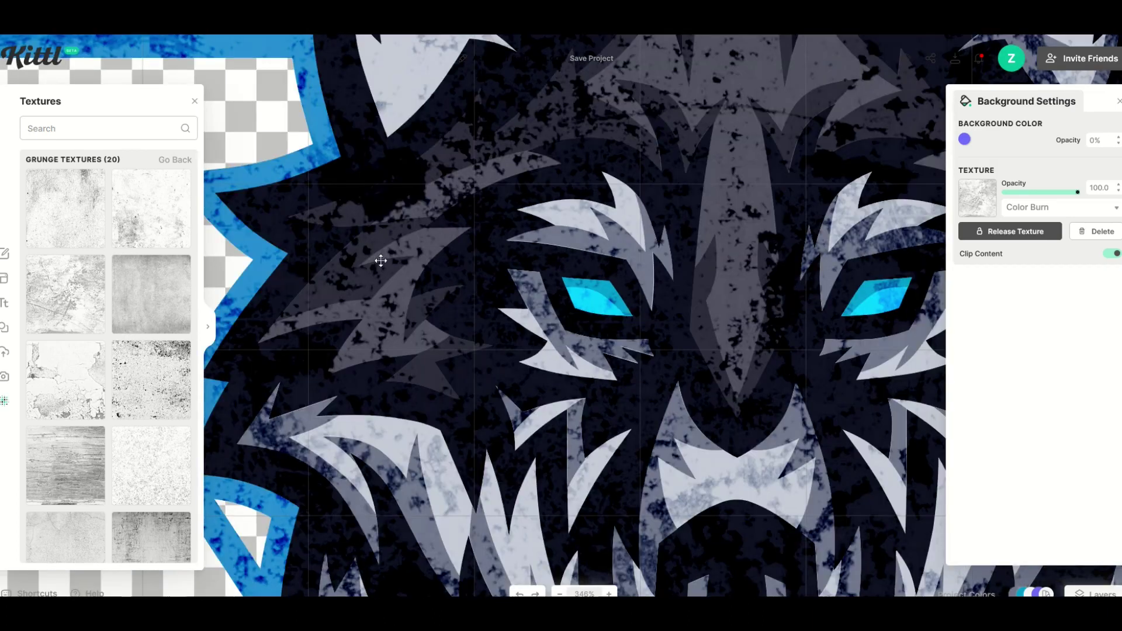
# Download the whole logo as a PNG at 5000 by 5000 px and 300 DPI, with Optimize Quality and Remove Background on.
pyautogui.scroll(-5, 539, 284)
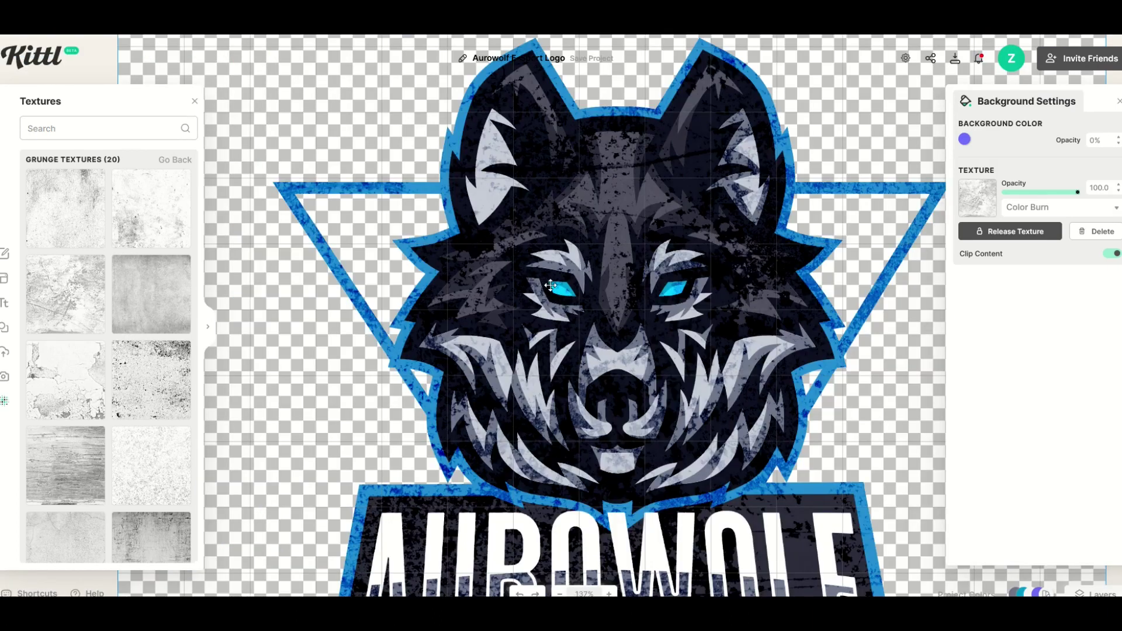
pyautogui.hotkey('shift', '1')
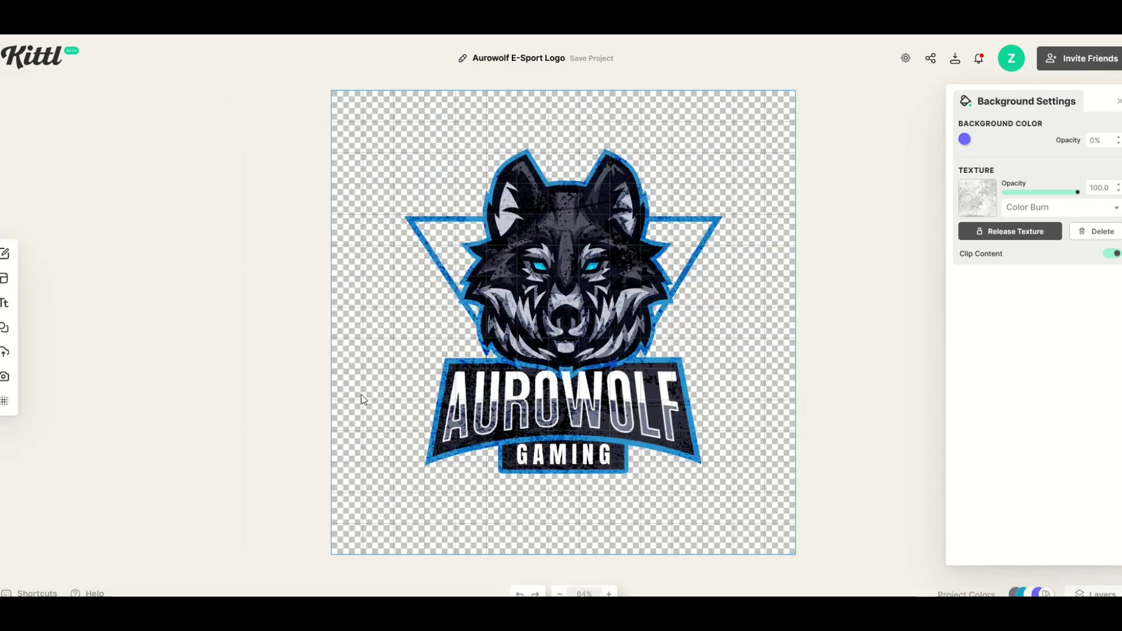
pyautogui.click(956, 66)
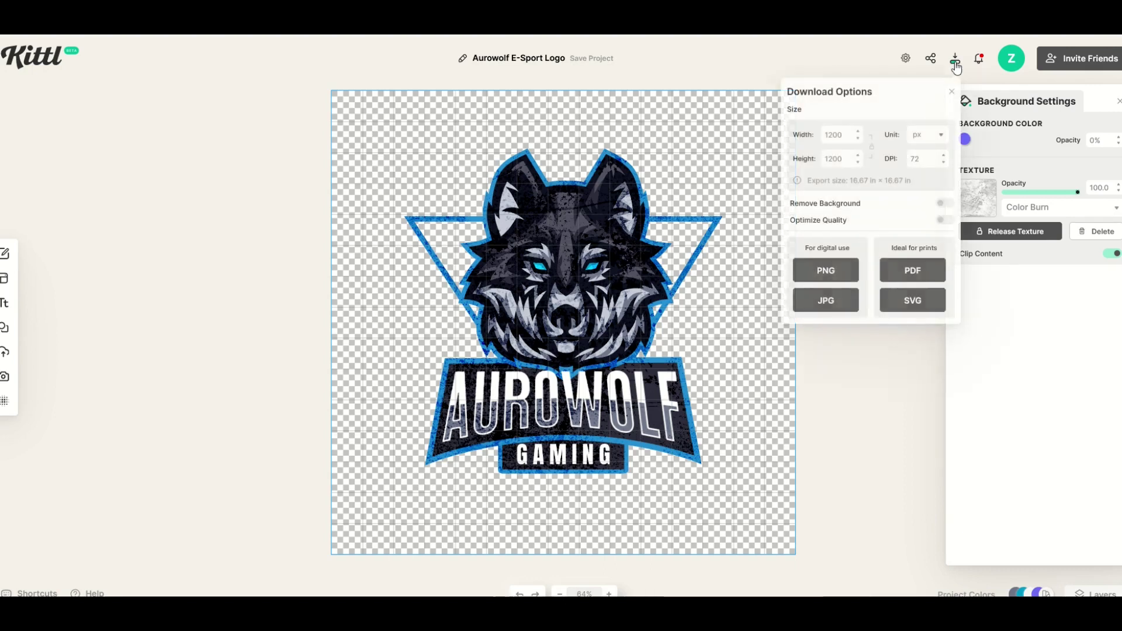
pyautogui.click(831, 272)
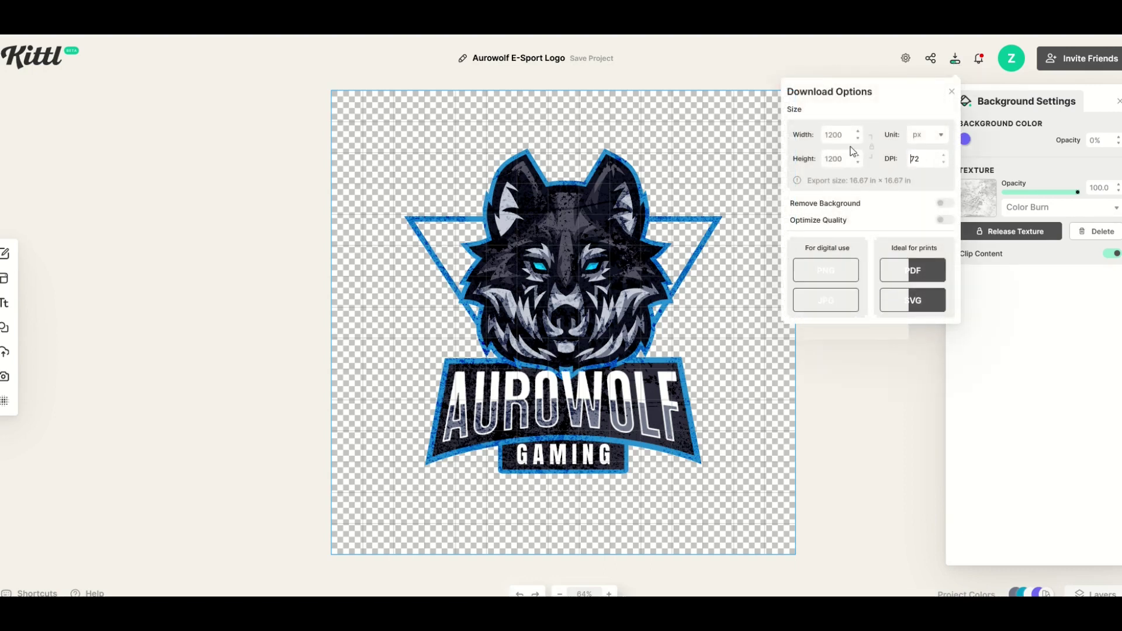
pyautogui.press('BackSpace')
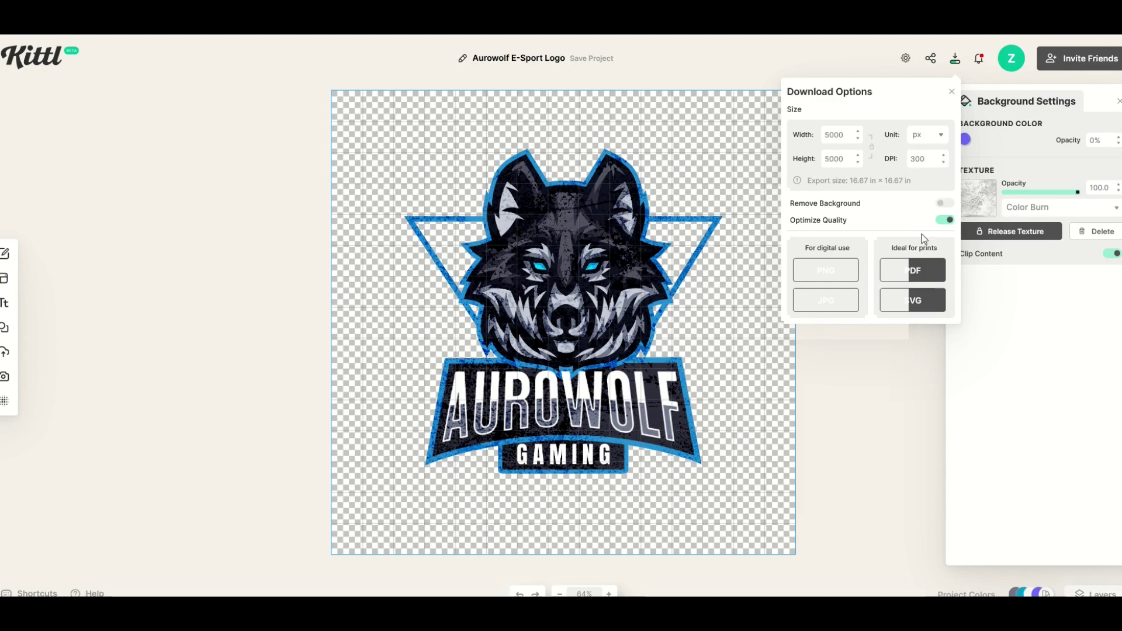
pyautogui.click(945, 204)
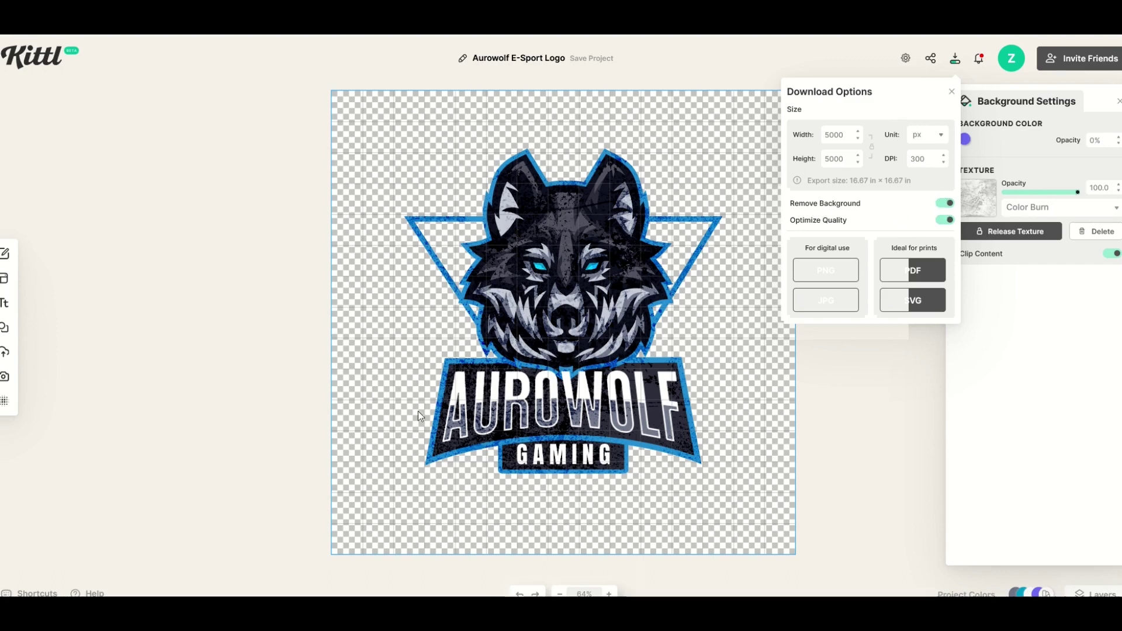
pyautogui.click(830, 272)
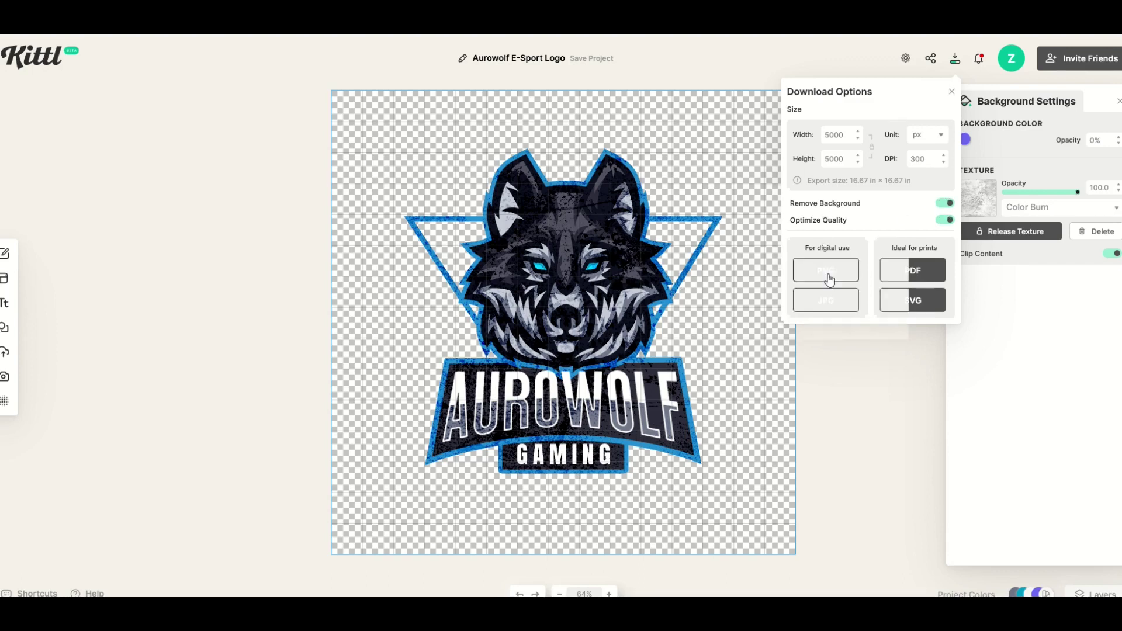
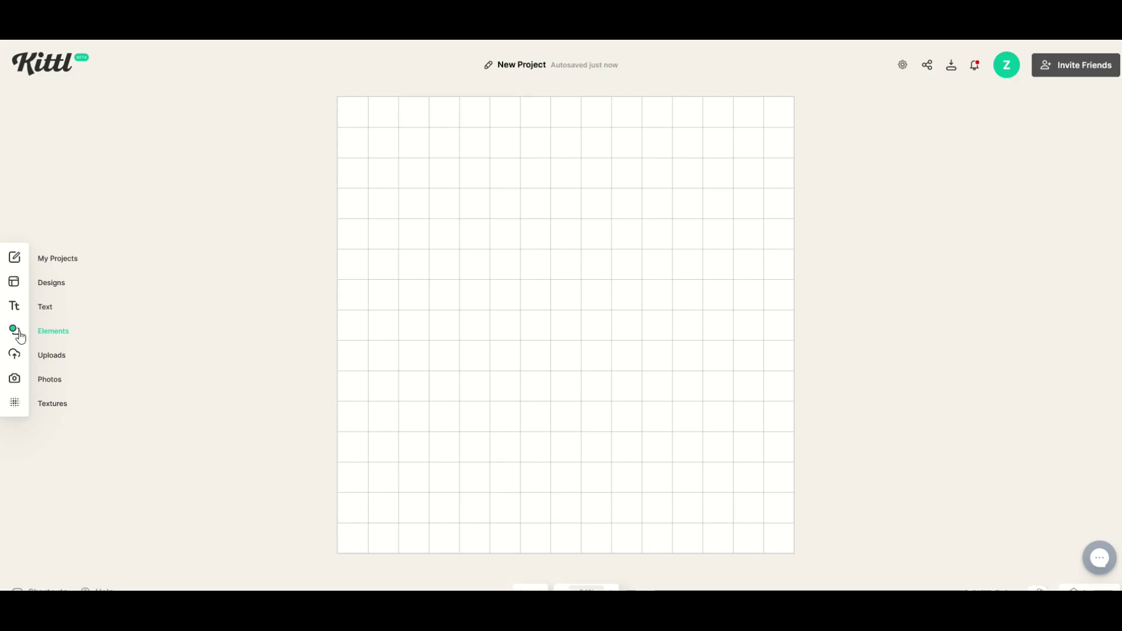
# In the blank new project, search the elements for CAT and add the blue paw-licking cat silhouette.
pyautogui.click(19, 333)
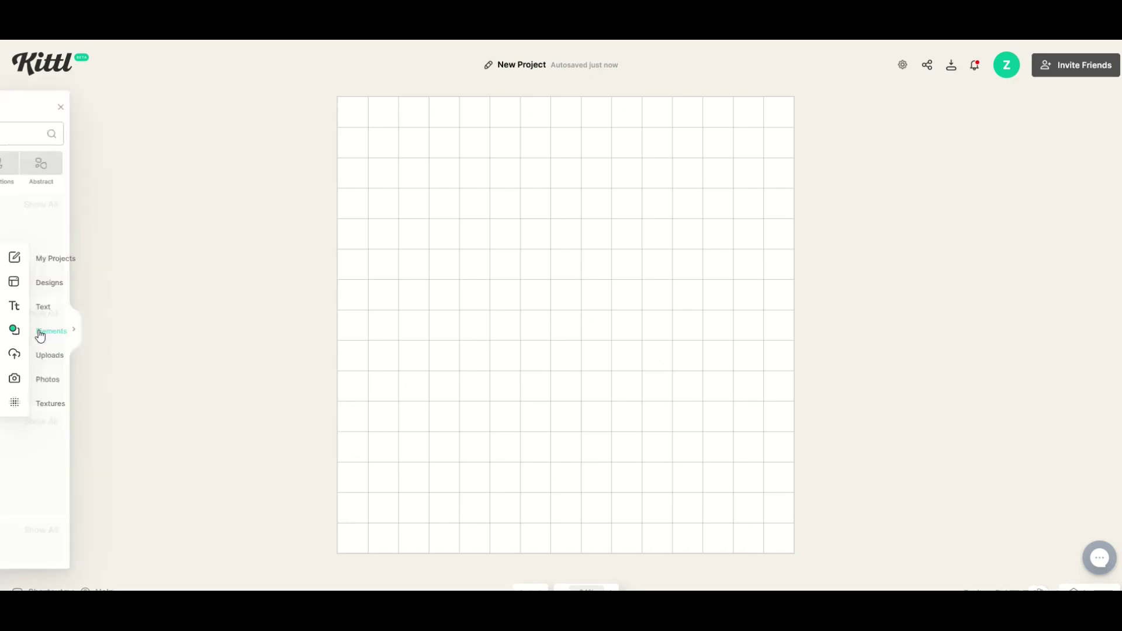
pyautogui.click(50, 135)
pyautogui.write('CAT')
pyautogui.press('Return')
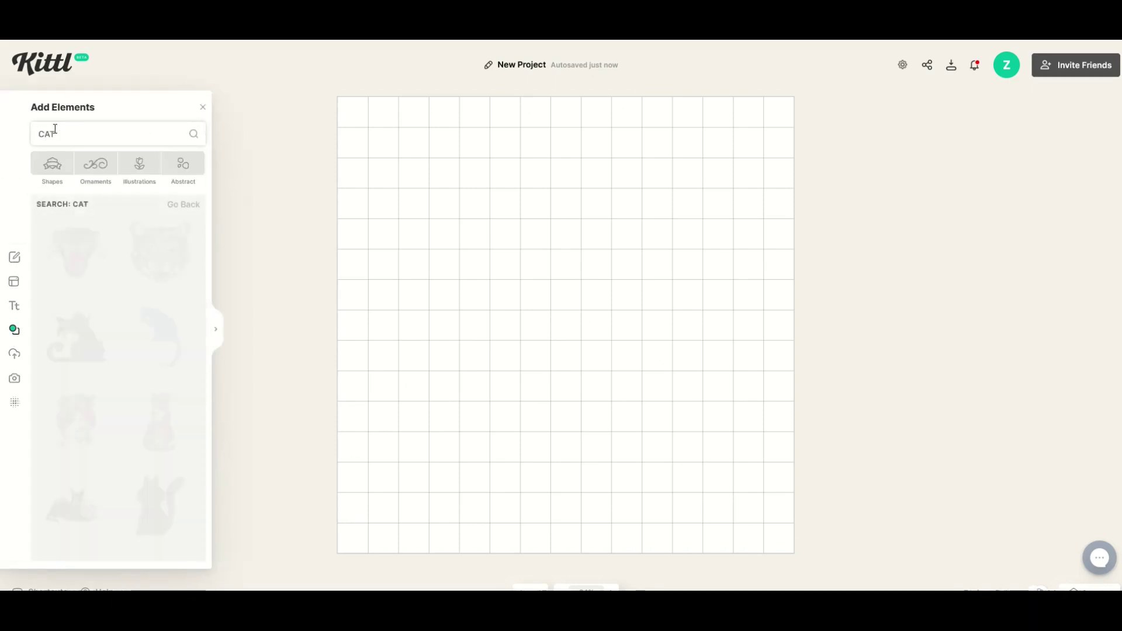
pyautogui.click(160, 336)
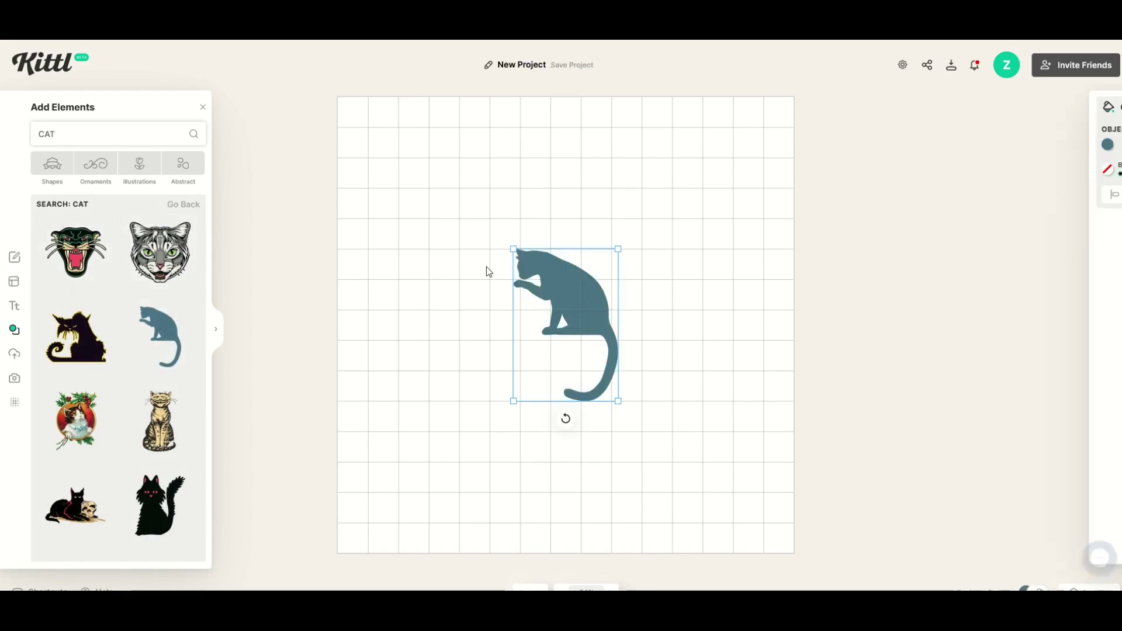
# Enlarge the cat silhouette to fill most of the canvas, reposition it near the middle and deselect it.
pyautogui.moveTo(517, 251); pyautogui.dragTo(344, 104)
pyautogui.moveTo(488, 163); pyautogui.dragTo(551, 267)
pyautogui.click(683, 506)
pyautogui.click(648, 421)
pyautogui.click(401, 360)
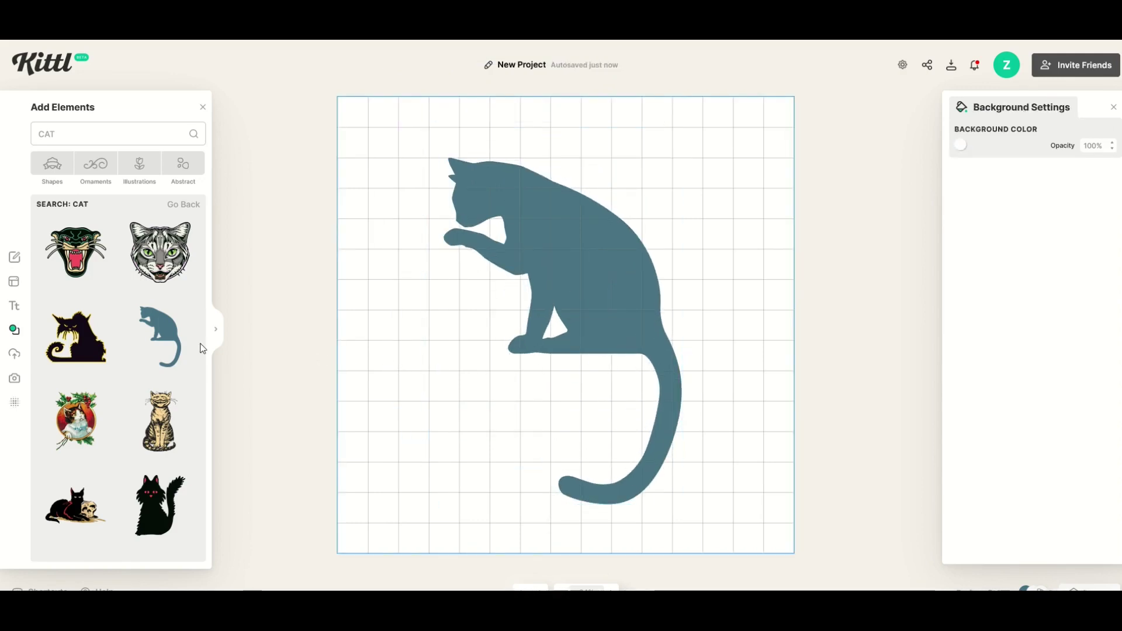
# Apply the leaf pattern texture to the background and set its blend mode to Normal.
pyautogui.click(15, 402)
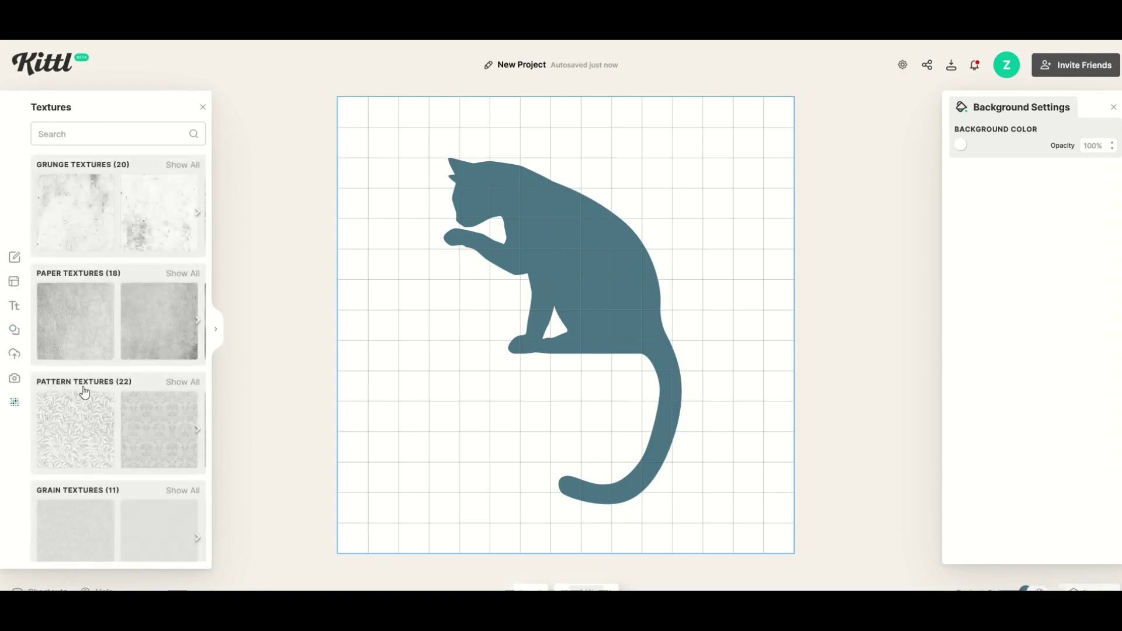
pyautogui.scroll(-2, 93, 245)
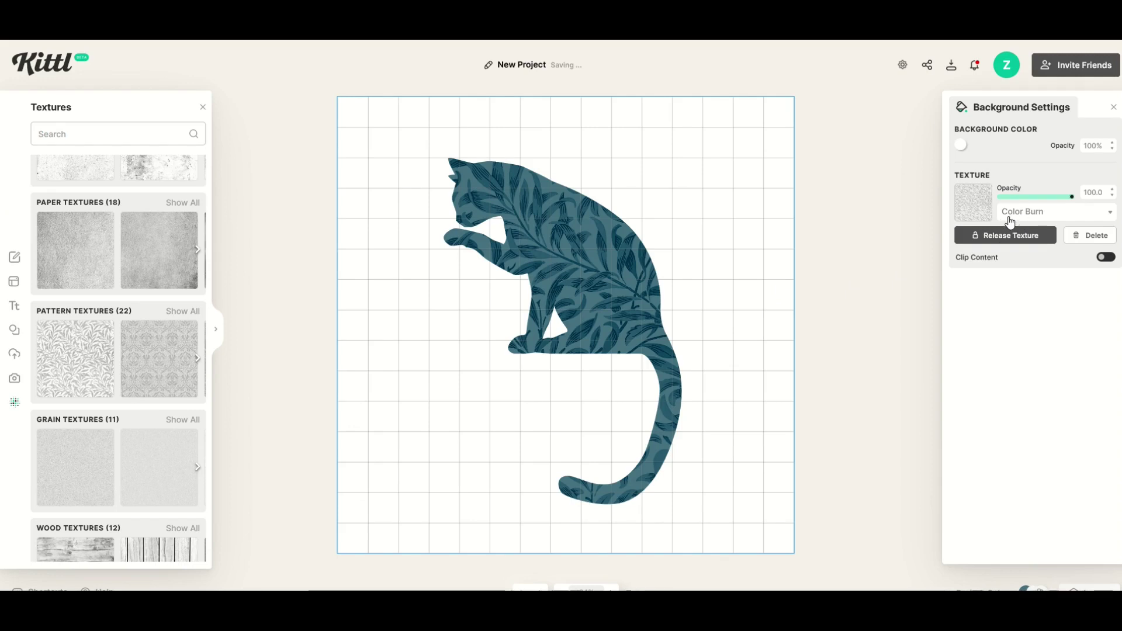
pyautogui.click(1014, 214)
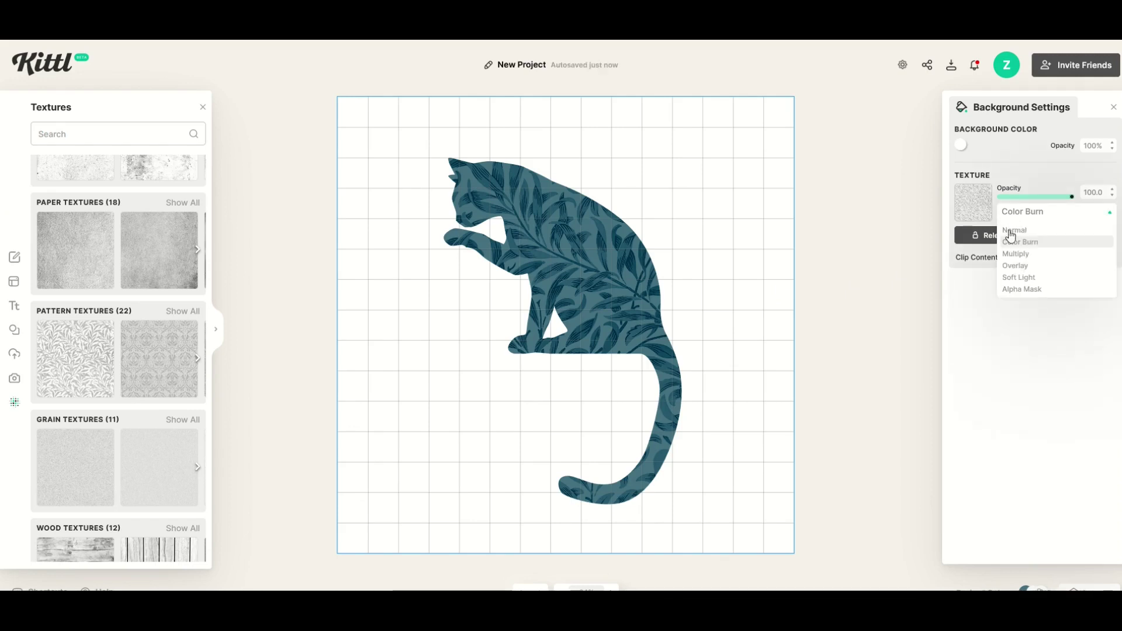
pyautogui.click(1010, 231)
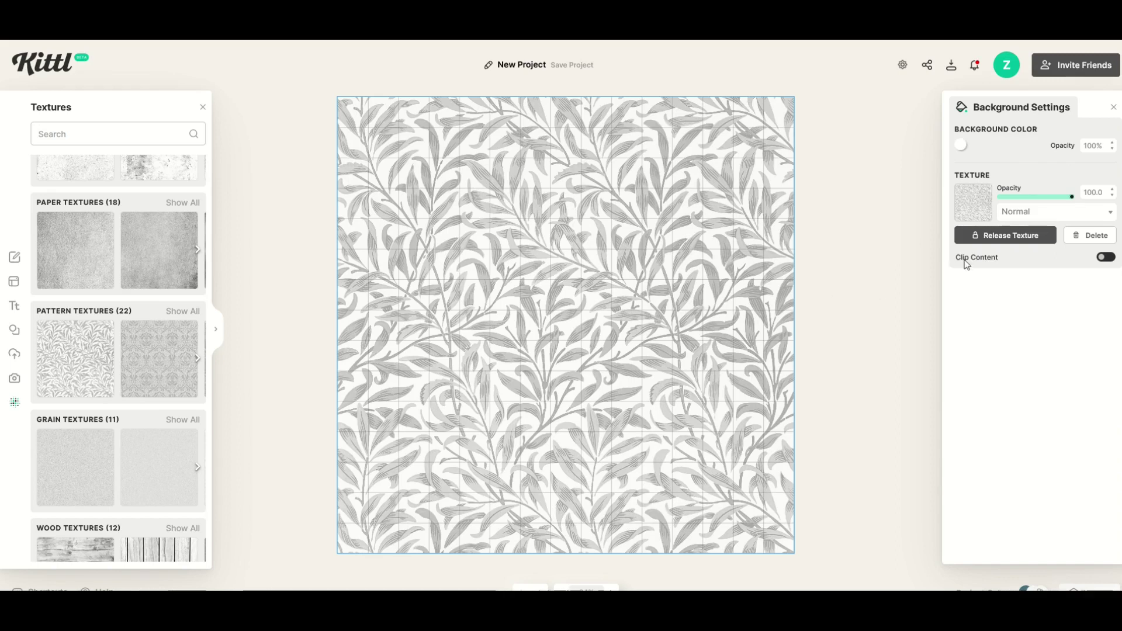
# Clip the leaf texture to the cat silhouette and shift the cat slightly up and to the right.
pyautogui.click(1103, 260)
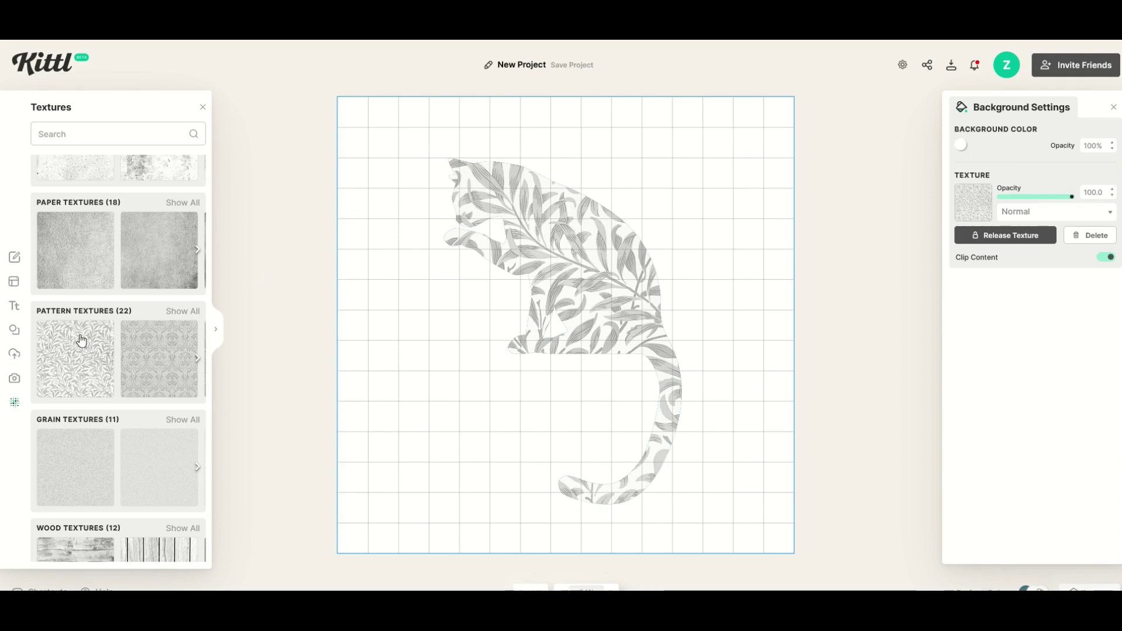
pyautogui.moveTo(539, 216); pyautogui.dragTo(581, 235)
pyautogui.click(766, 263)
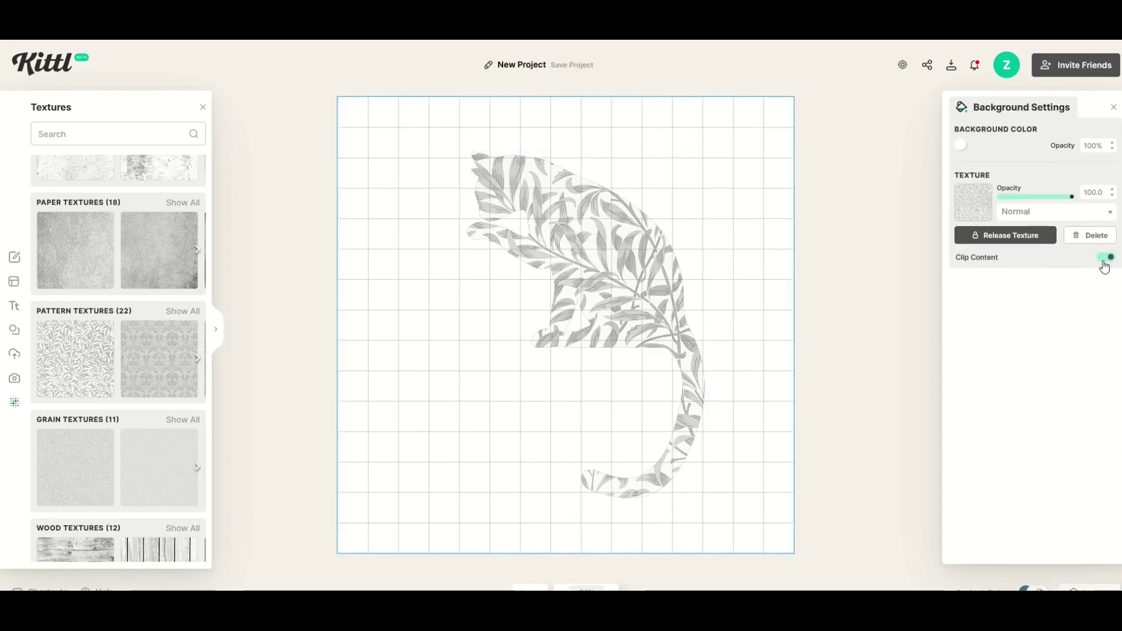
# Turn off Clip Content and try the Color Burn, Multiply and Overlay blend modes on the leaf texture.
pyautogui.click(1104, 260)
pyautogui.click(1022, 214)
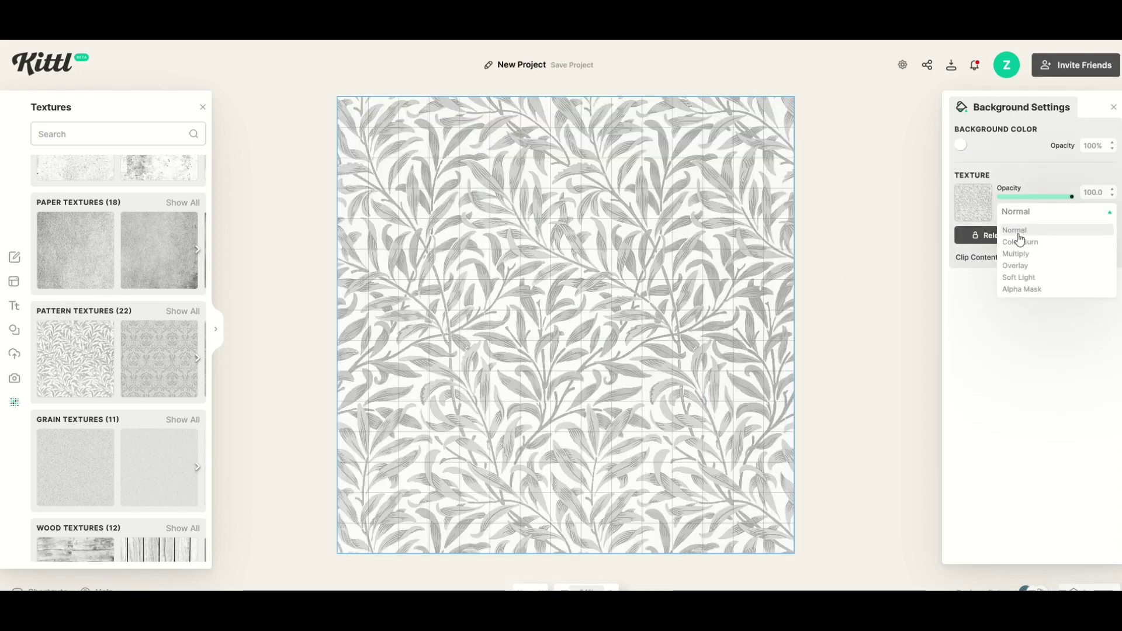
pyautogui.click(1019, 244)
pyautogui.click(1020, 213)
pyautogui.click(1017, 253)
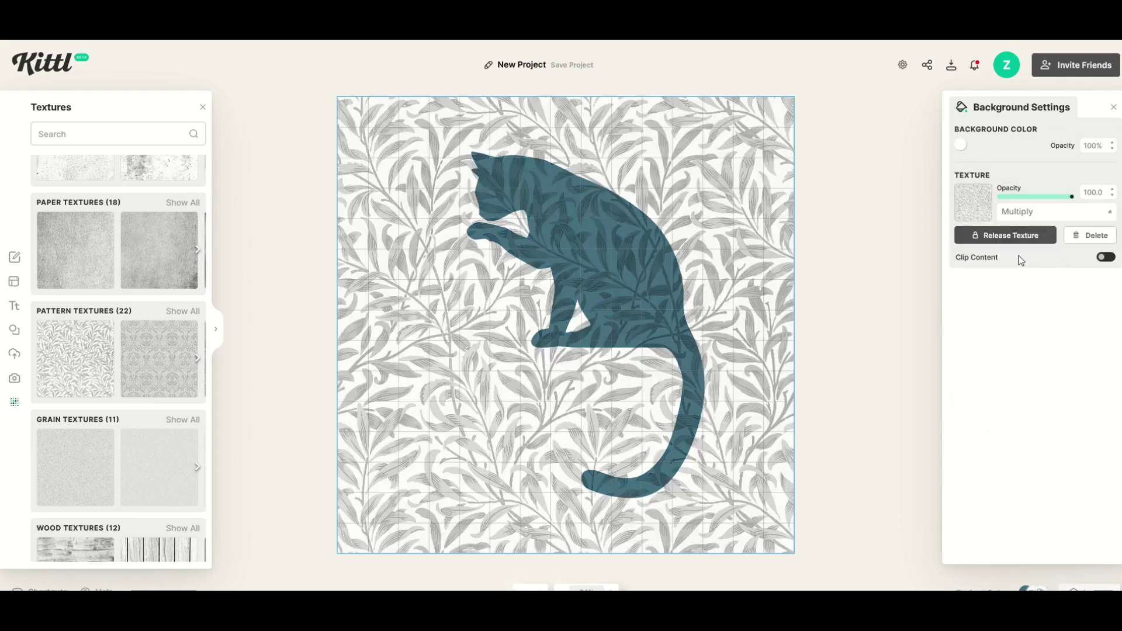
pyautogui.click(1023, 218)
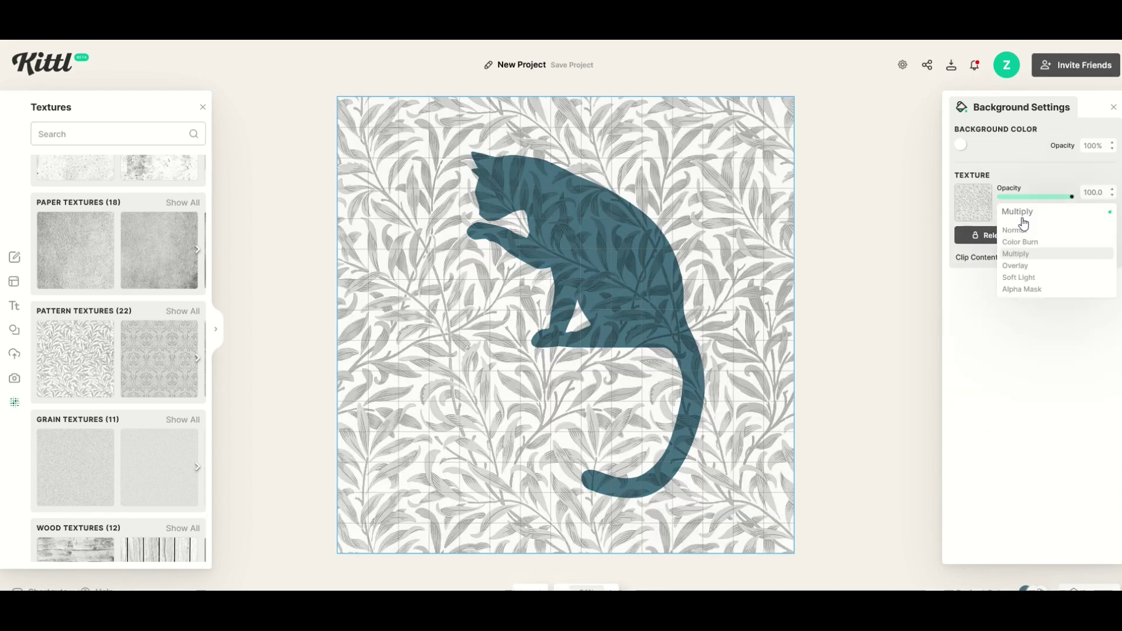
pyautogui.click(1023, 266)
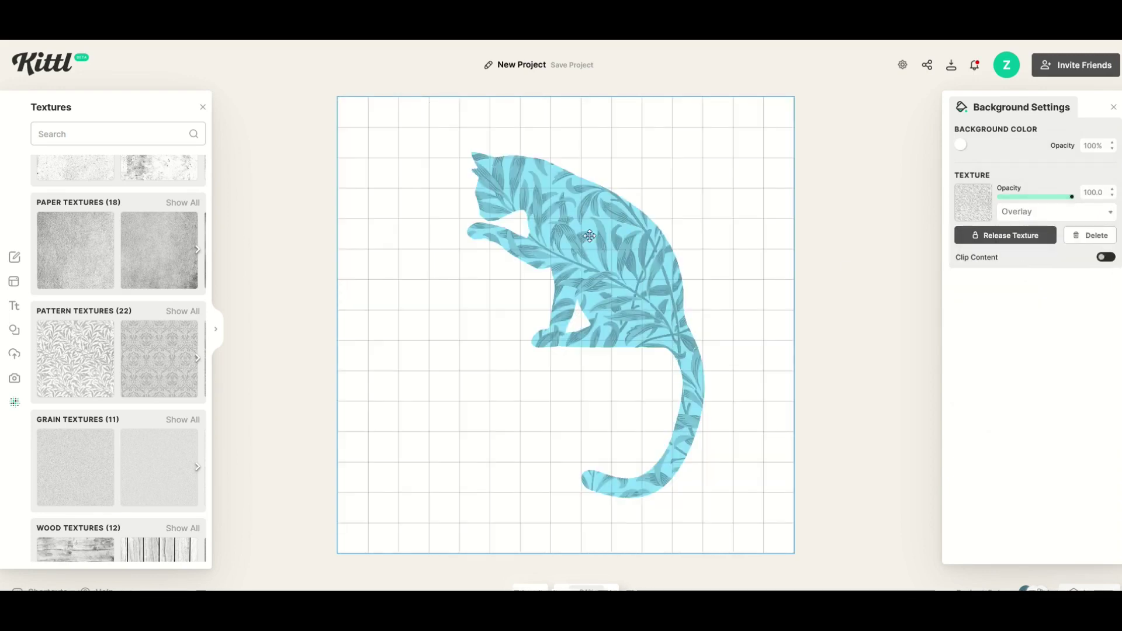
# Set the leaf texture's blend mode back to Normal and clip it to the cat again.
pyautogui.click(1011, 217)
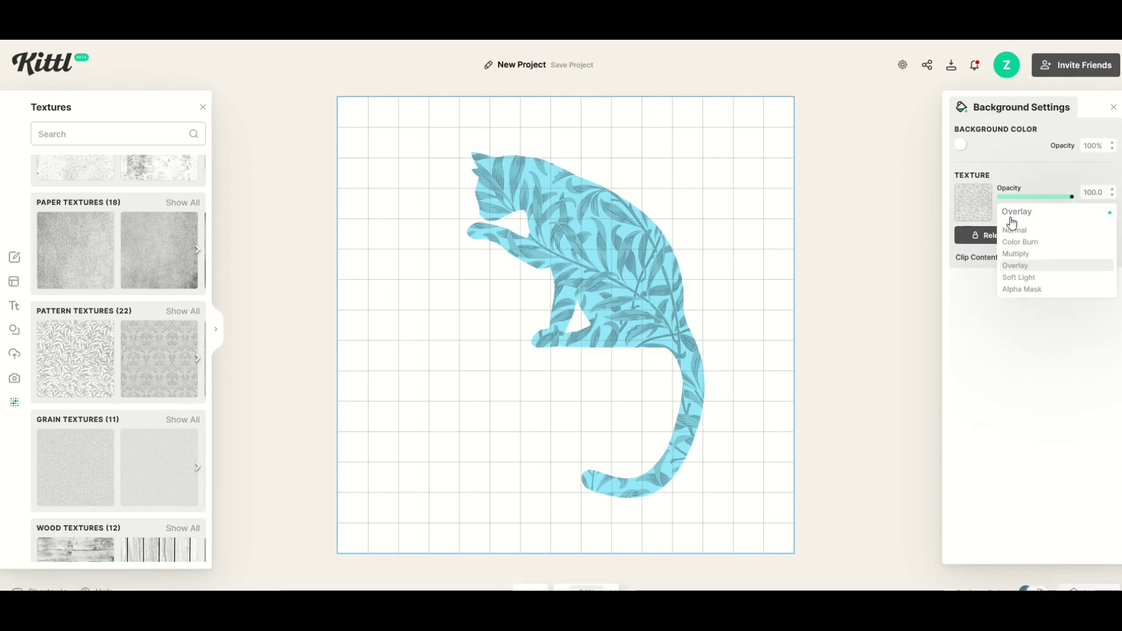
pyautogui.click(1015, 231)
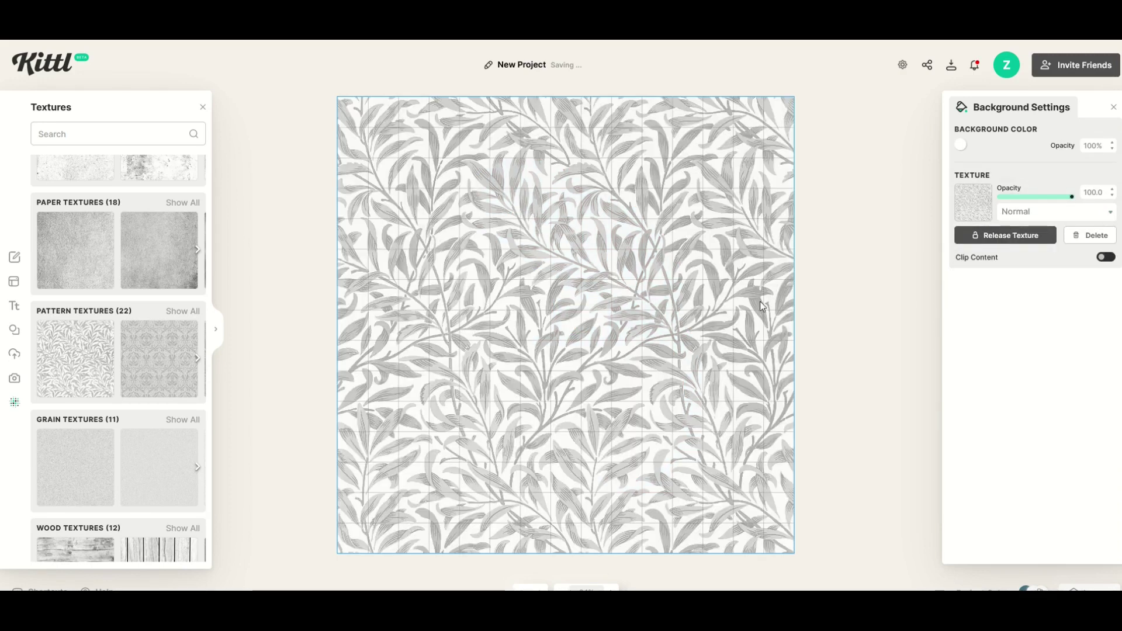
pyautogui.click(1099, 260)
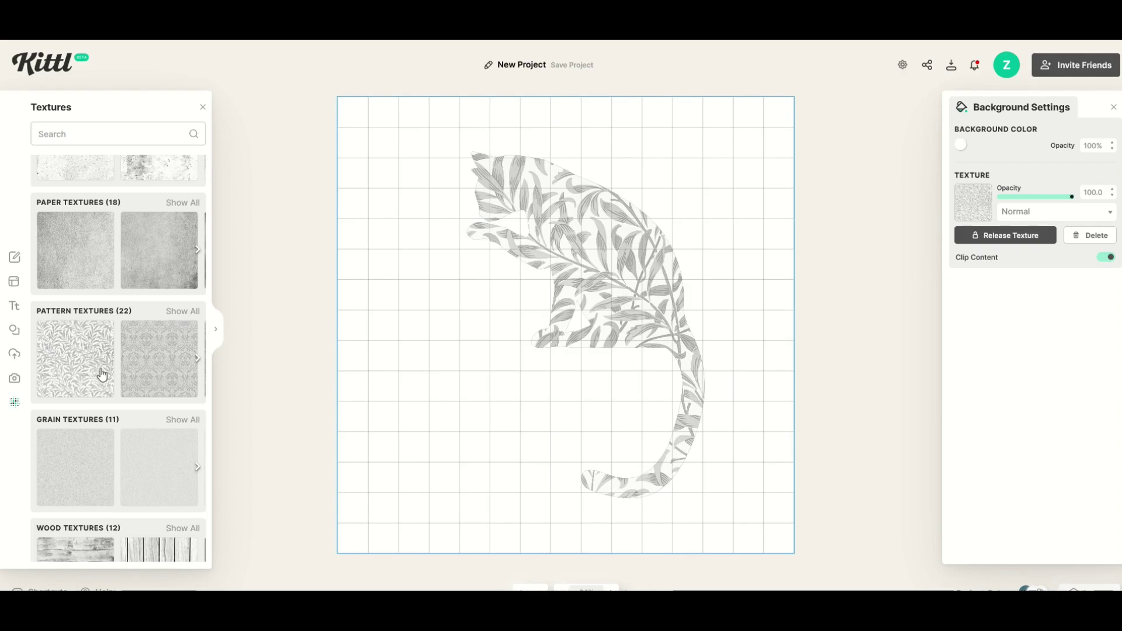
# Move the leaf-textured cat, enlarge it slightly and deselect it.
pyautogui.moveTo(584, 236); pyautogui.dragTo(511, 224)
pyautogui.moveTo(393, 139); pyautogui.dragTo(343, 111)
pyautogui.moveTo(474, 174); pyautogui.dragTo(533, 206)
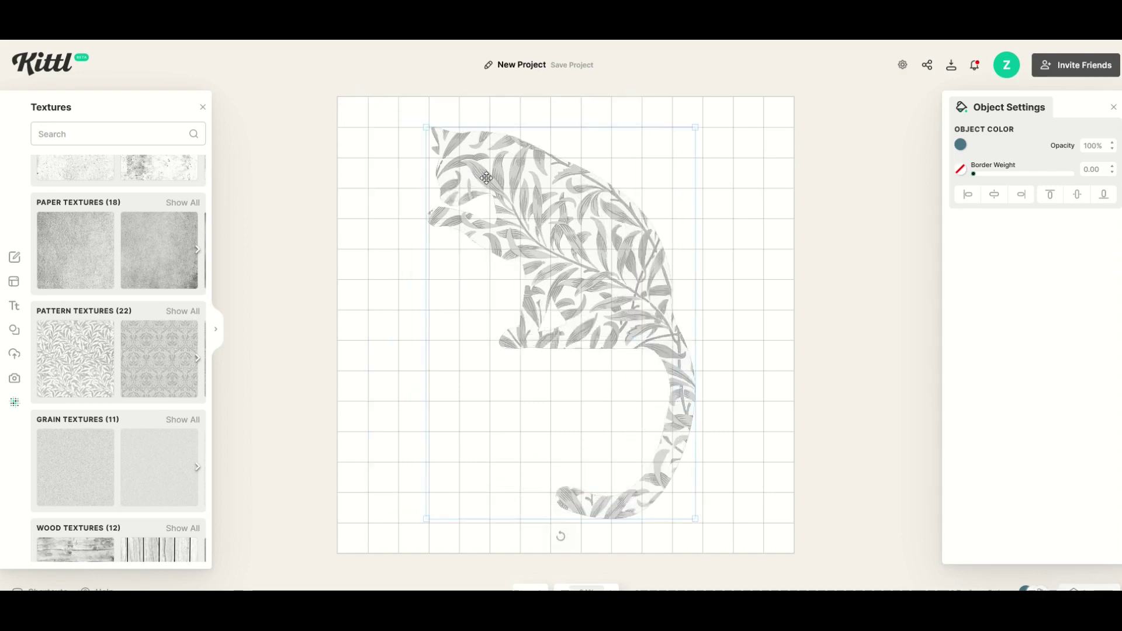
pyautogui.click(381, 206)
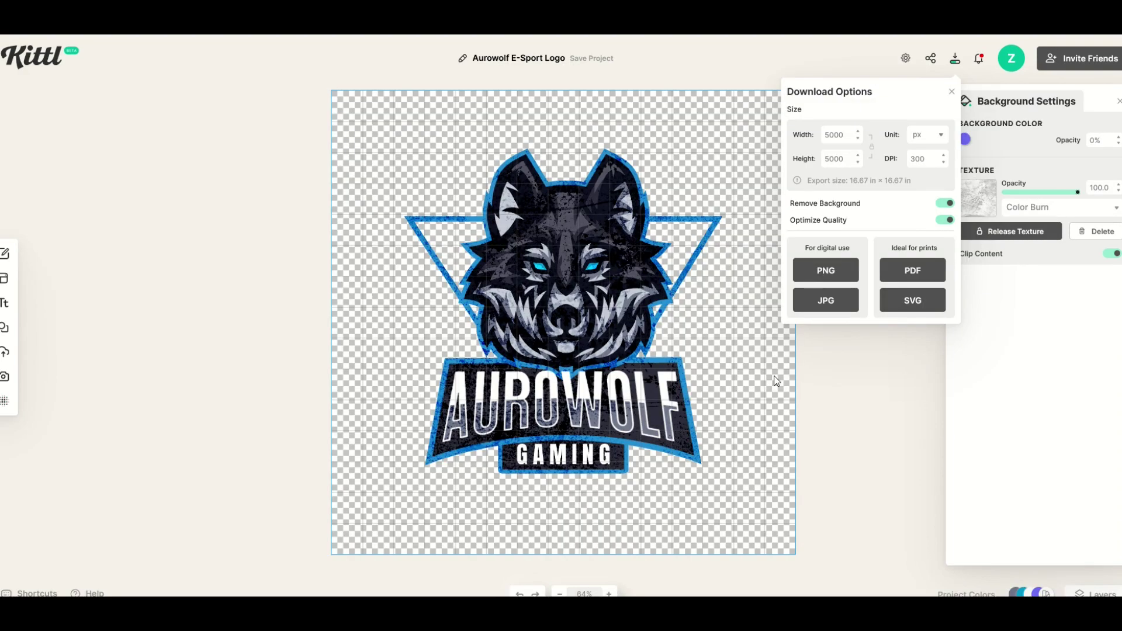
# Leave the Aurowolf E-Sport Logo project and return to the home page.
pyautogui.click(64, 63)
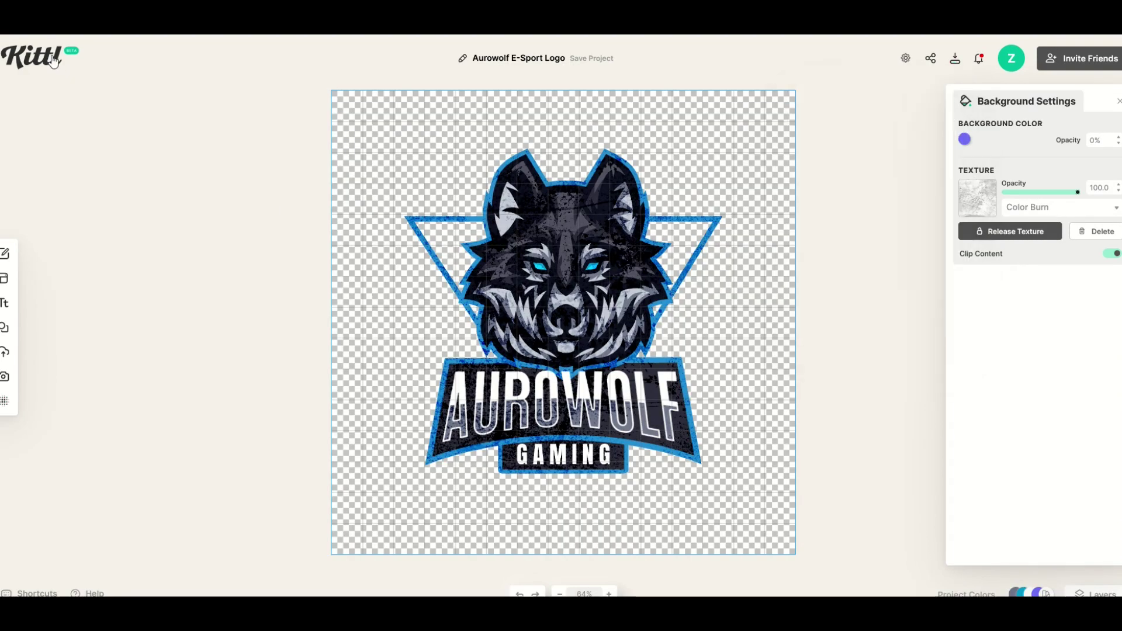
pyautogui.click(591, 356)
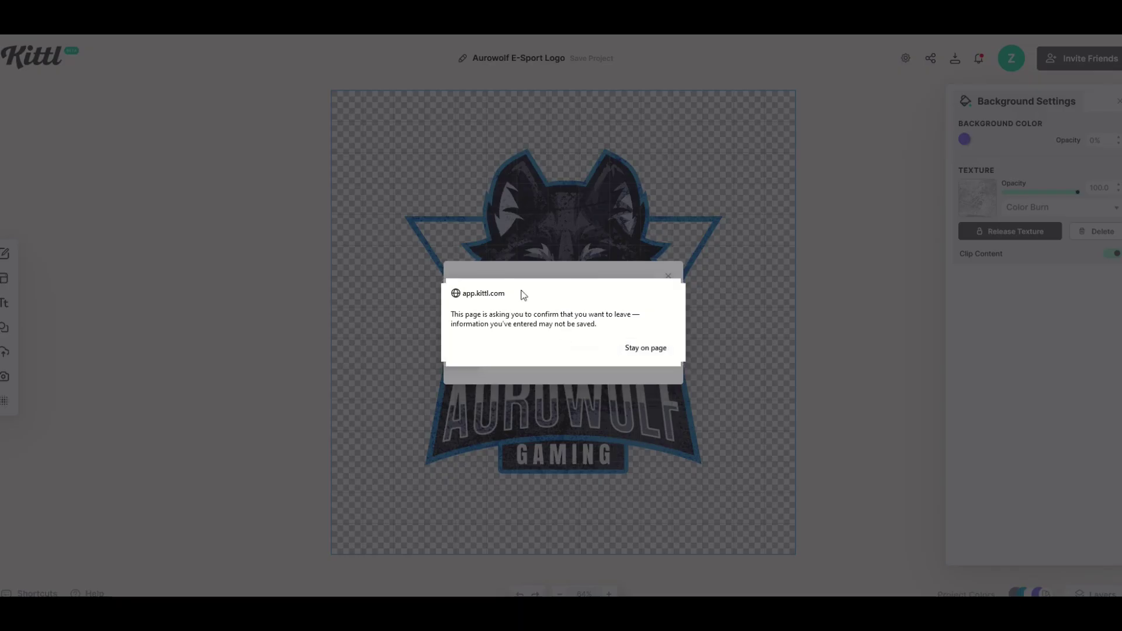
pyautogui.click(584, 348)
# Browse the gallery of design templates on the home page.
pyautogui.scroll(-5, 575, 359)
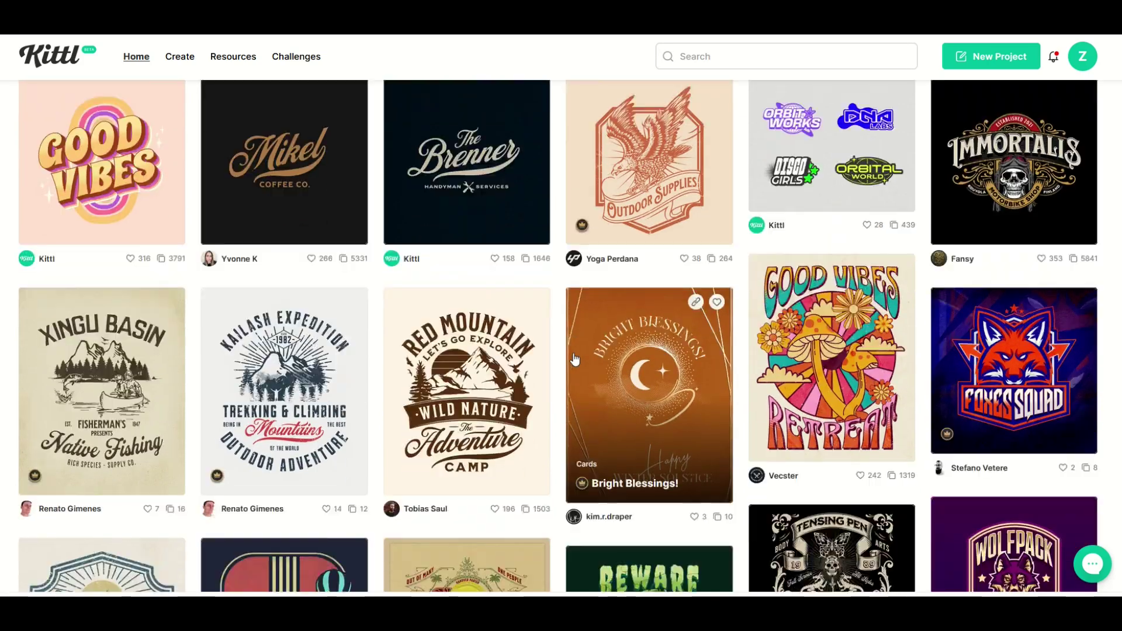
pyautogui.scroll(-3, 575, 359)
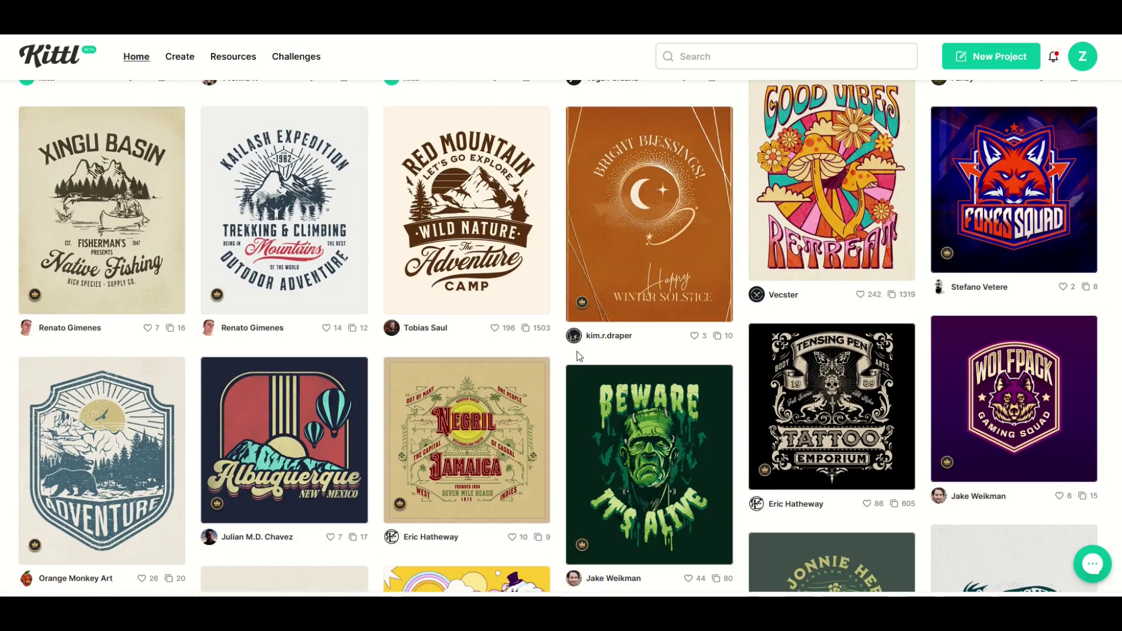
pyautogui.scroll(-5, 577, 352)
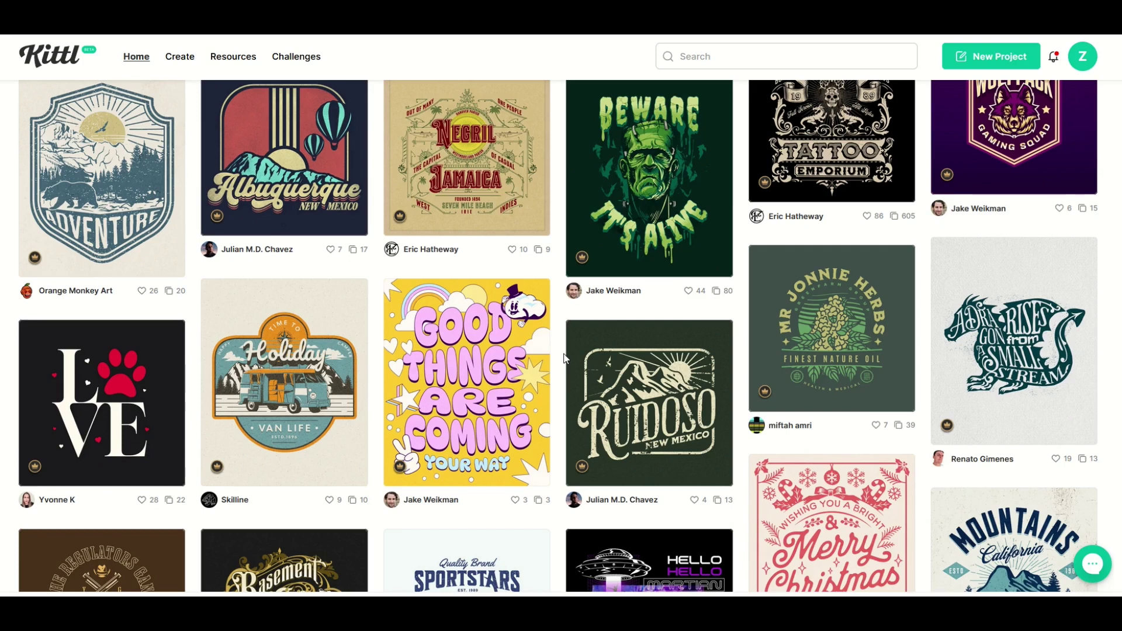
pyautogui.scroll(-5, 564, 358)
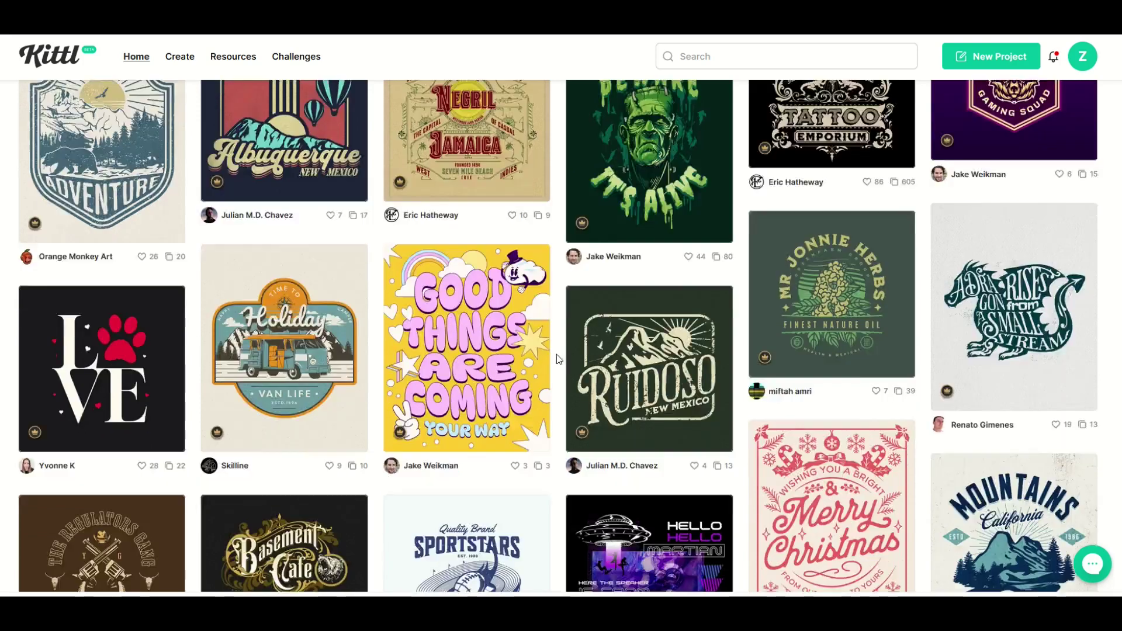
pyautogui.scroll(-3, 557, 356)
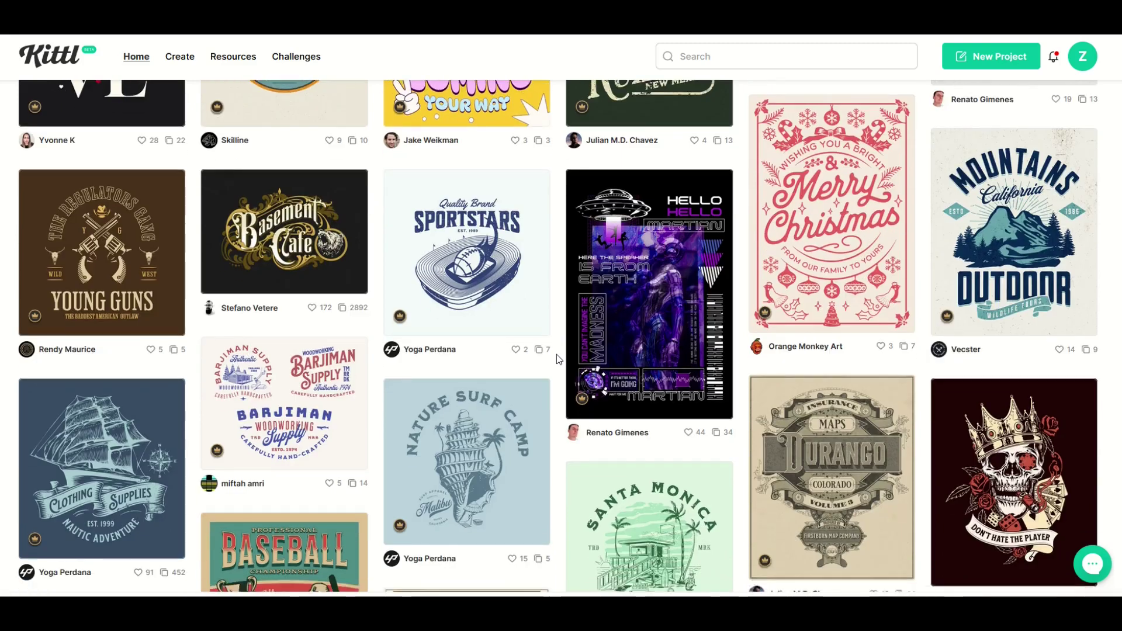
pyautogui.scroll(-5, 556, 355)
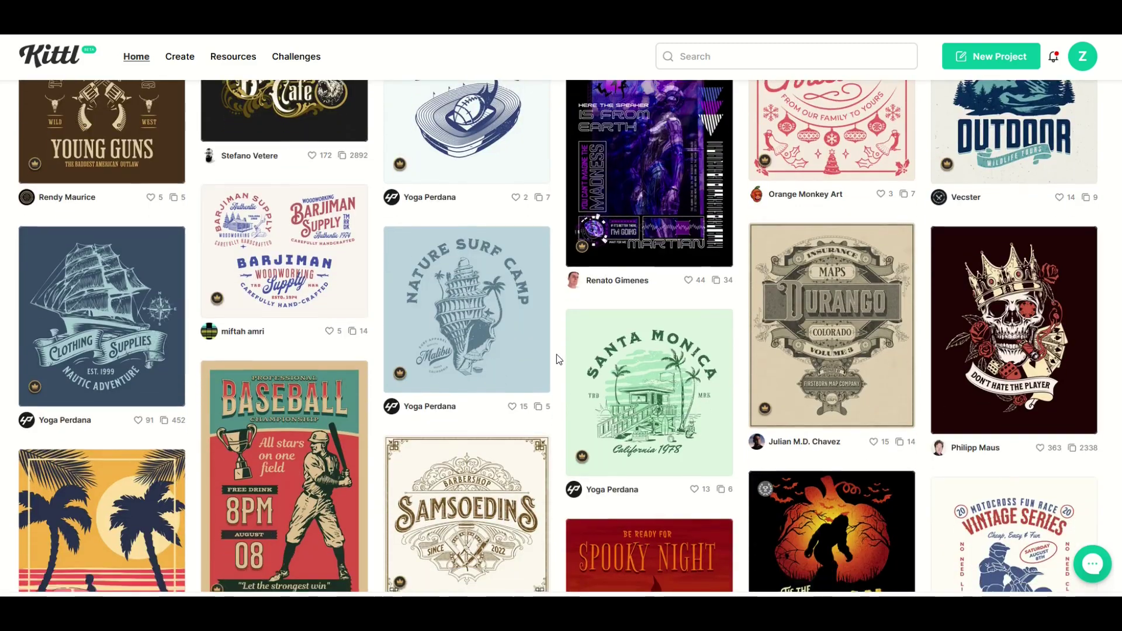
# Browse further through the design templates and open the details of the Pug Life Retro Shirt design.
pyautogui.scroll(-7, 557, 355)
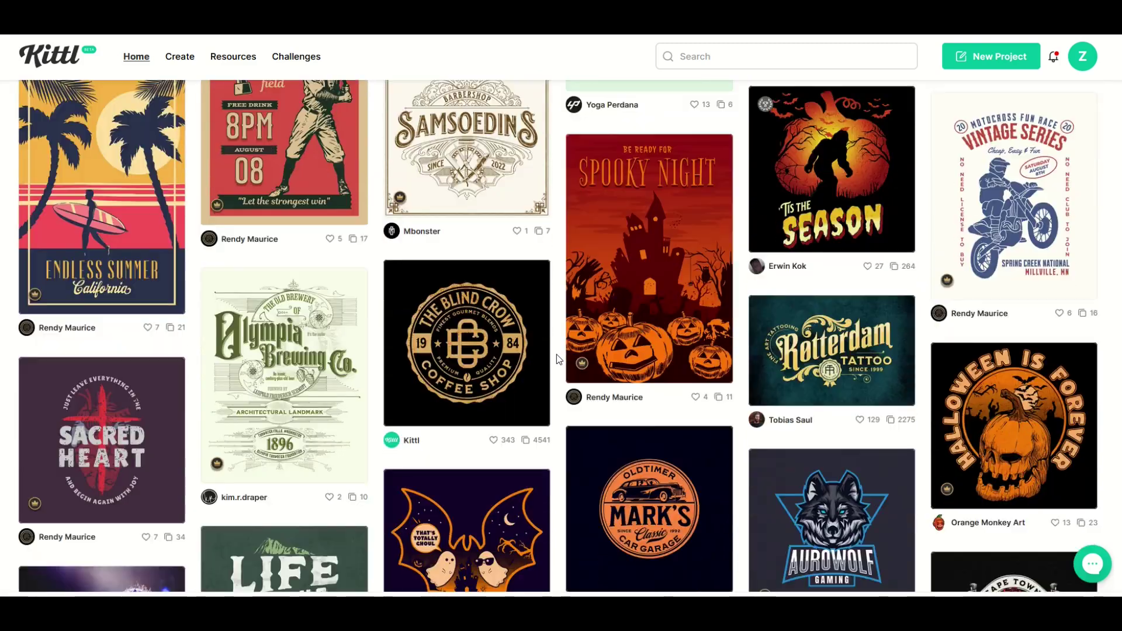
pyautogui.scroll(-6, 556, 358)
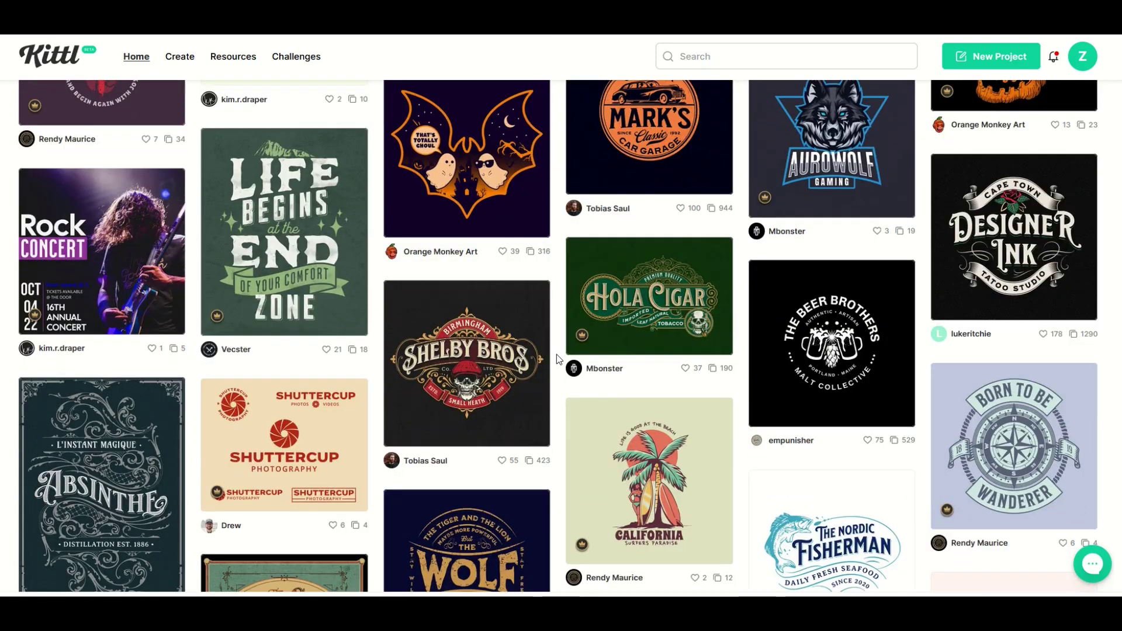
pyautogui.scroll(-6, 556, 357)
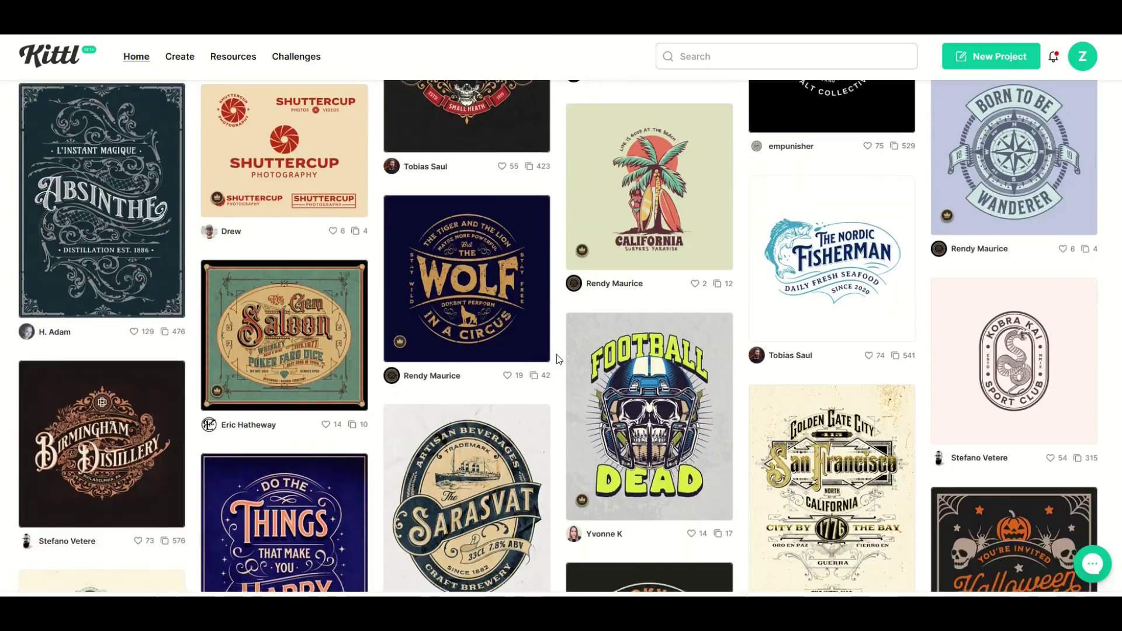
pyautogui.scroll(-4, 556, 357)
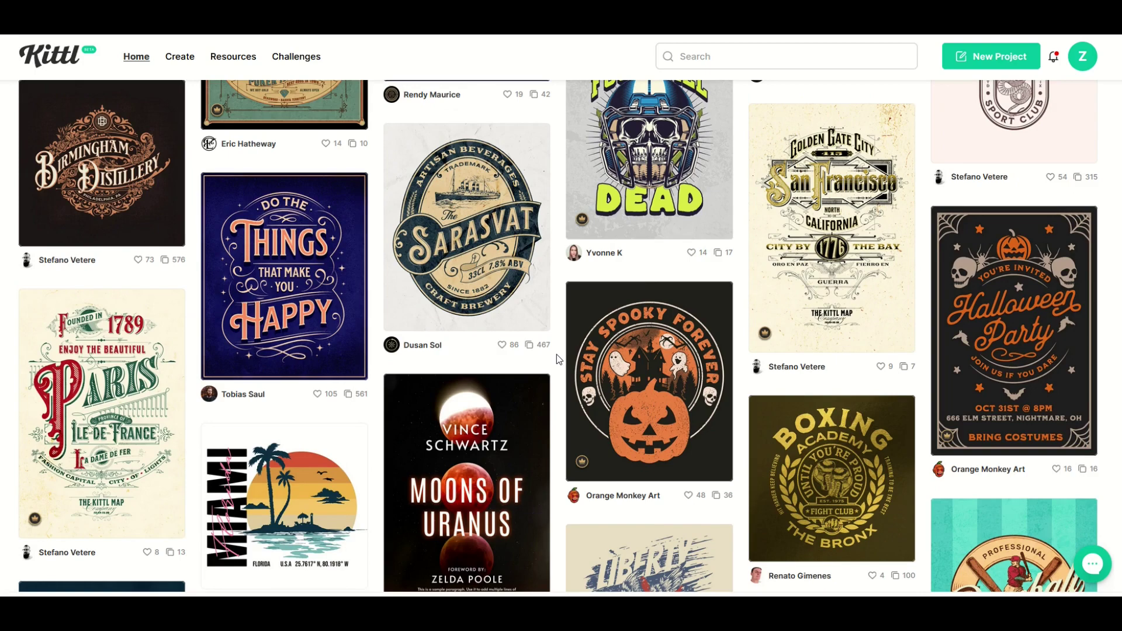
pyautogui.scroll(-3, 556, 354)
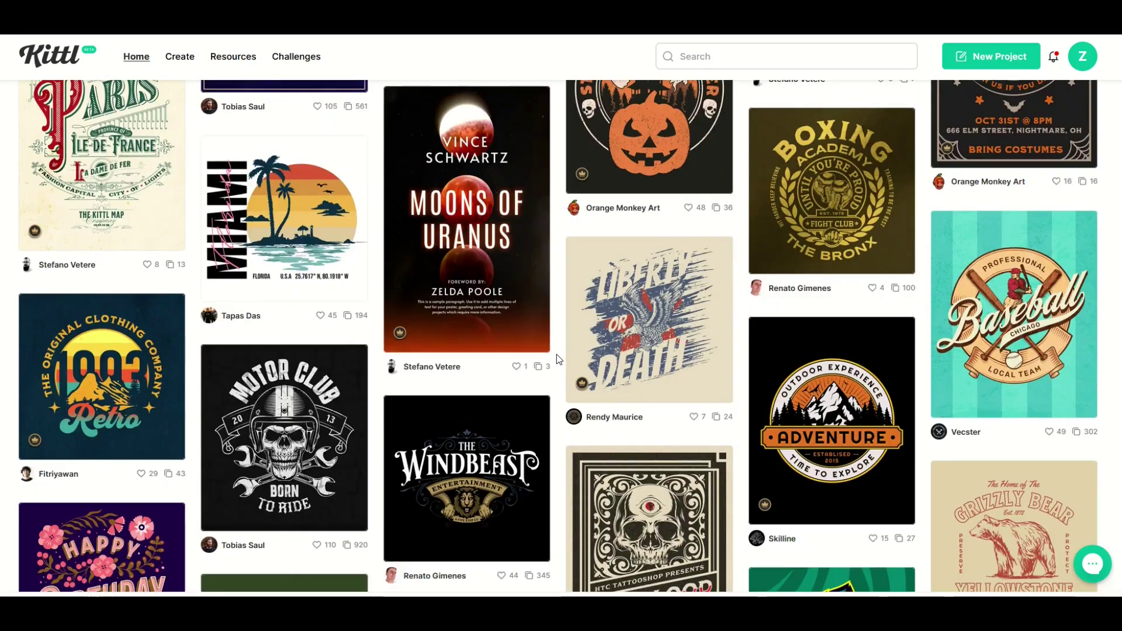
pyautogui.scroll(-2, 557, 354)
pyautogui.scroll(-3, 556, 358)
pyautogui.scroll(-3, 557, 358)
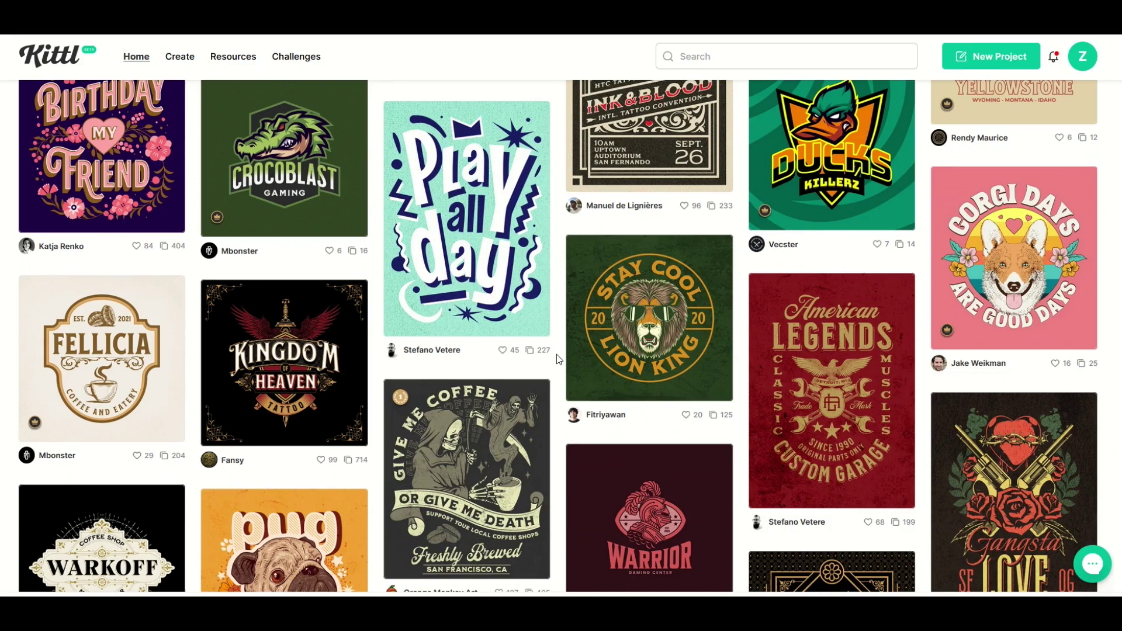
pyautogui.scroll(-3, 557, 357)
pyautogui.click(533, 395)
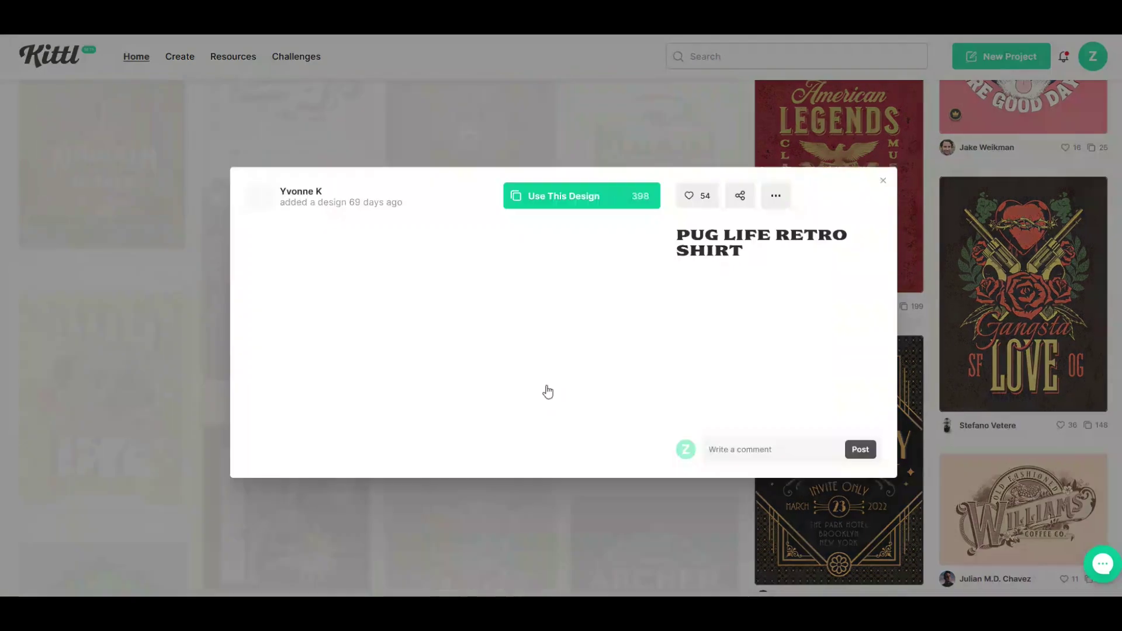